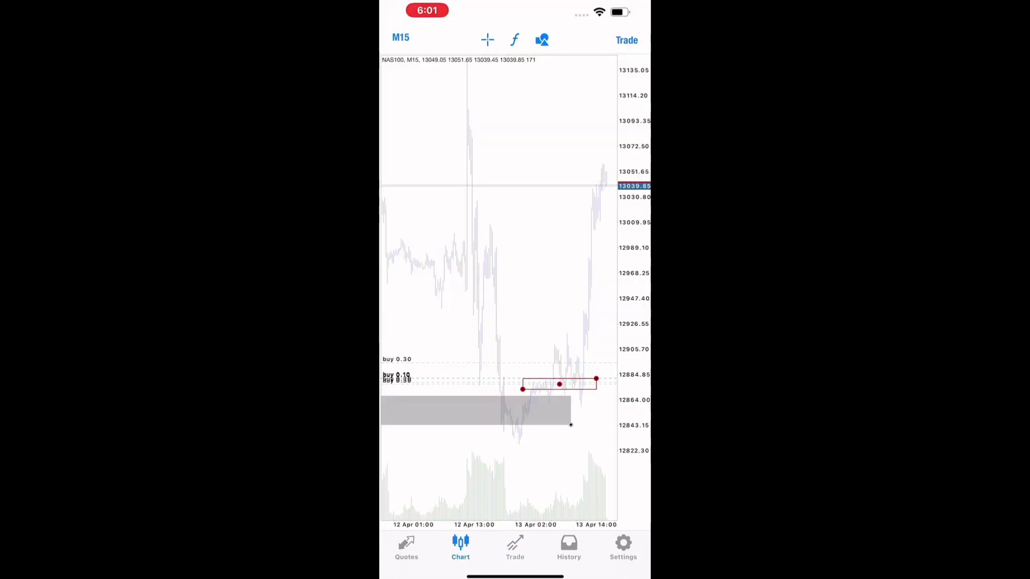
- Tighten the grey support rectangle around the recent M15 lows and extend its corner past the latest candle on H4
scroll(499, 290, up, 5)
drag(570, 387, 514, 409)
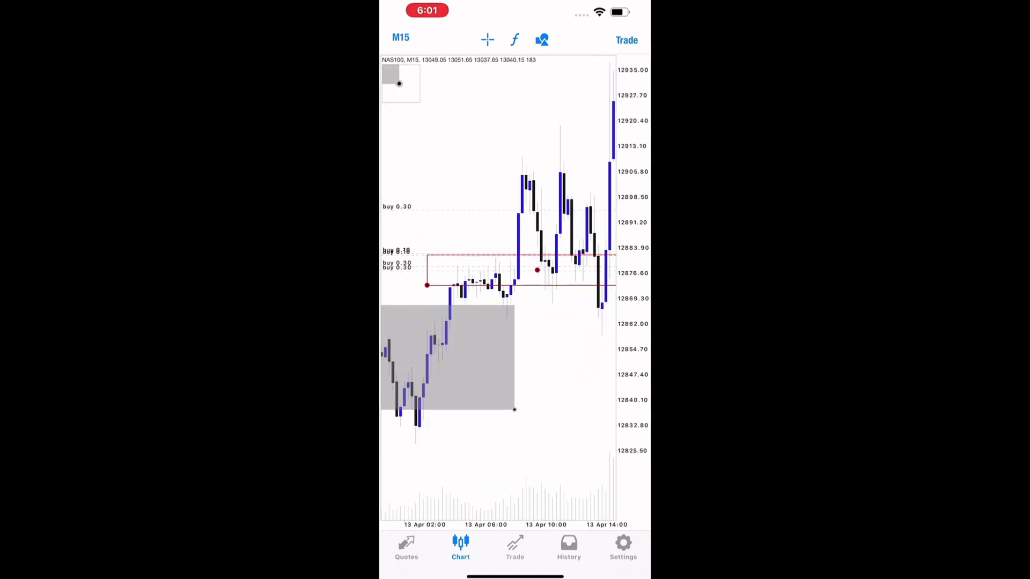
click(402, 37)
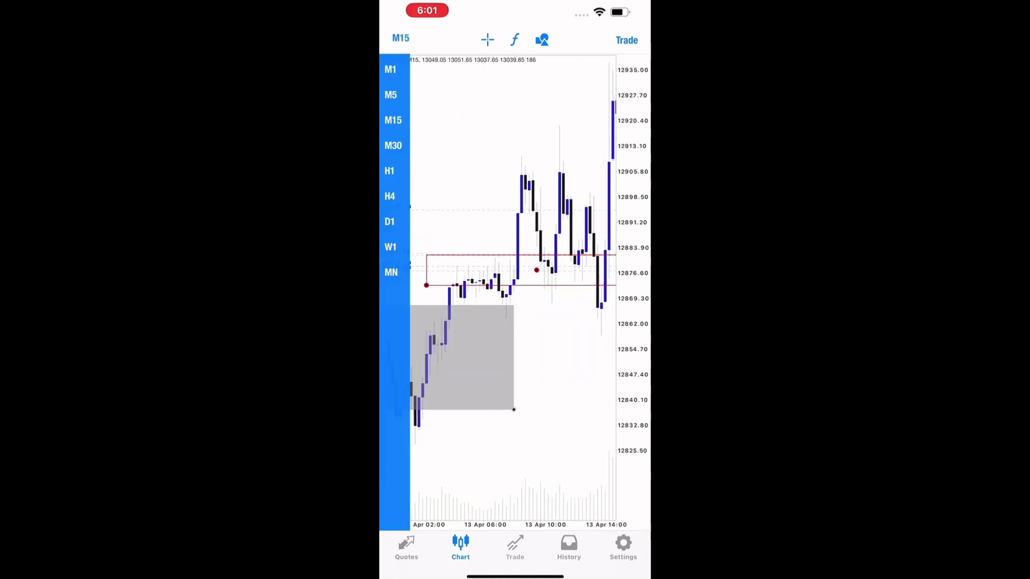
click(390, 195)
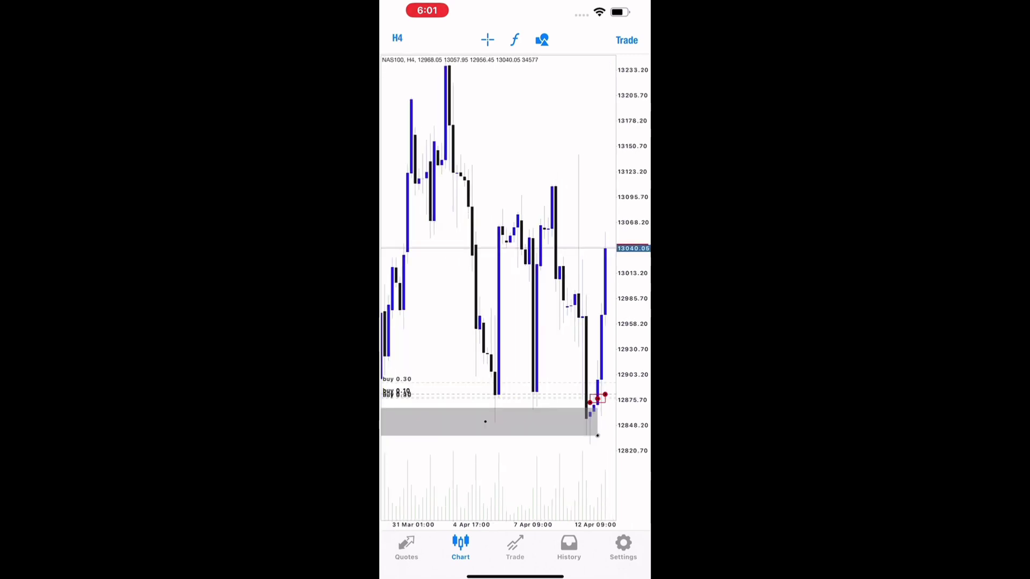
mouse_move(596, 435)
mouse_down()
mouse_move(575, 455)
mouse_move(614, 432)
mouse_up()
click(498, 268)
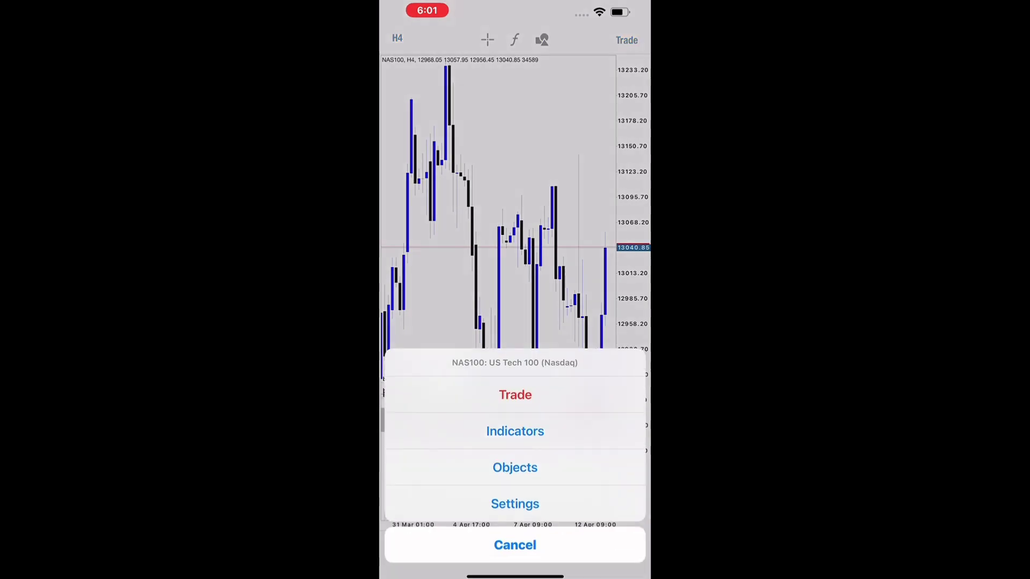
click(515, 545)
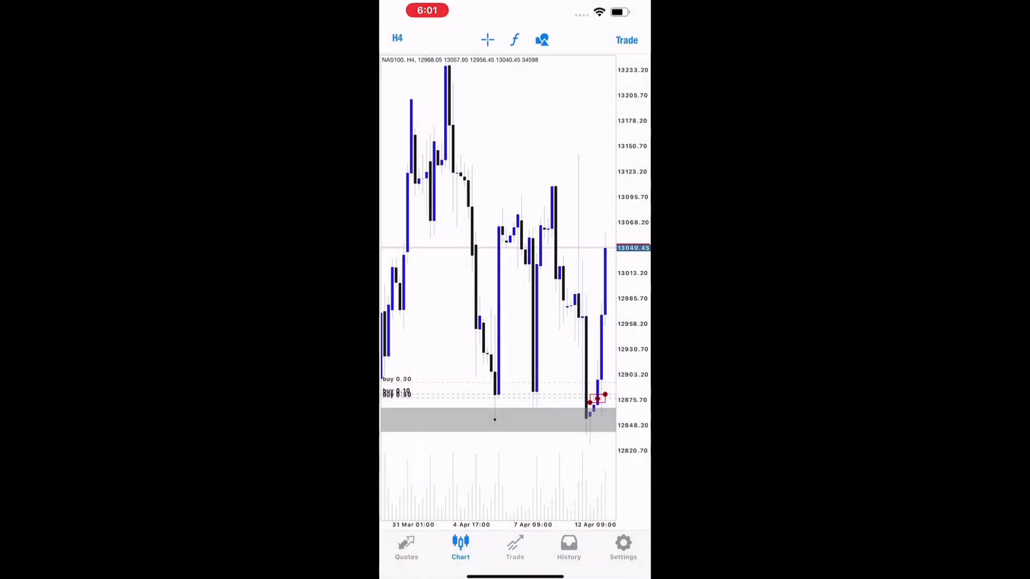
- Draw a grey resistance rectangle at about 13,100 to 13,118 on H4, extending to the latest candle
click(541, 40)
click(390, 39)
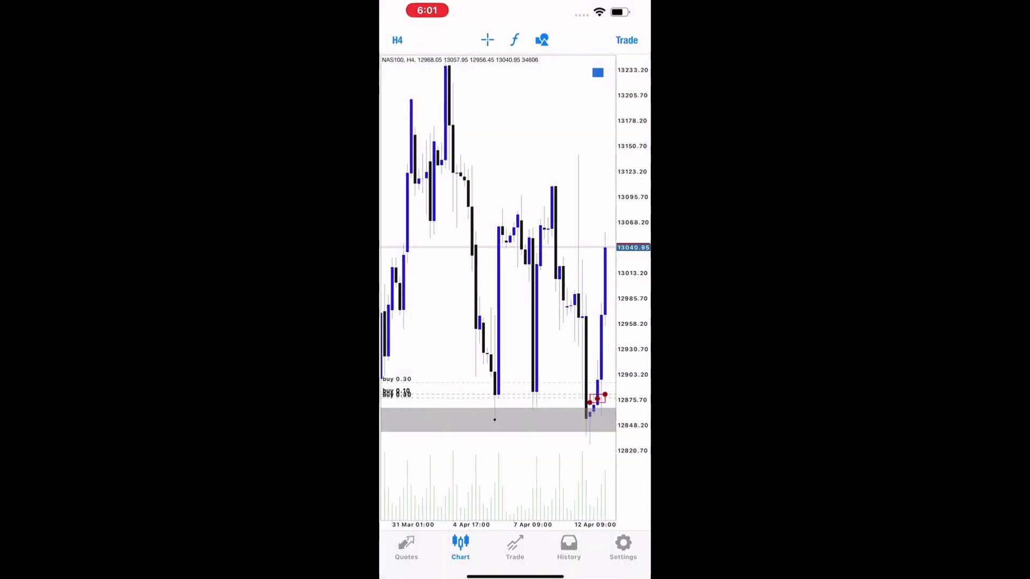
mouse_move(449, 194)
mouse_down()
mouse_move(574, 201)
mouse_move(616, 176)
mouse_up()
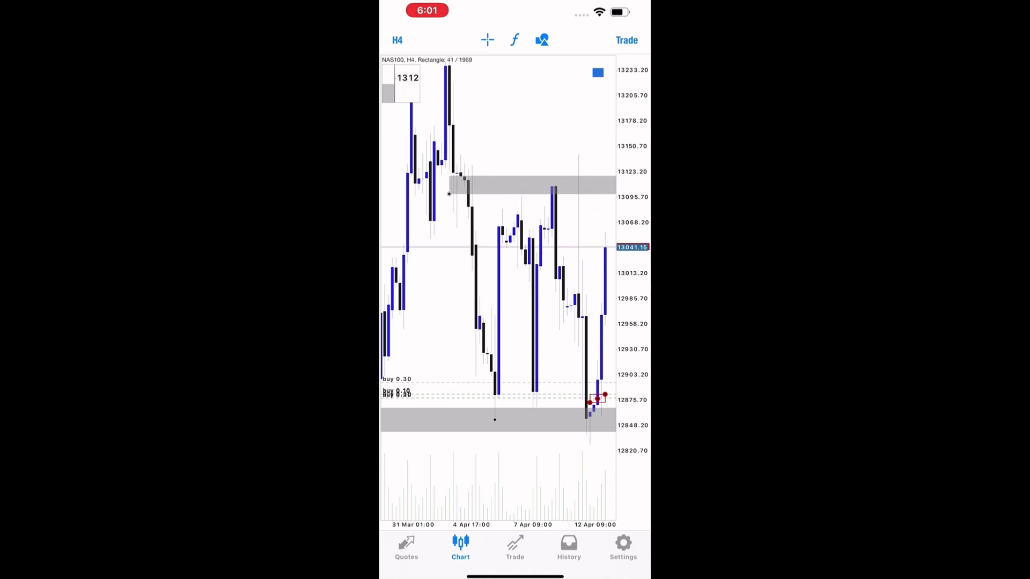
click(499, 268)
click(515, 545)
click(499, 269)
click(515, 544)
- Compare how price sits between the two grey zones on the H1, M30 and H4 timeframes
click(396, 40)
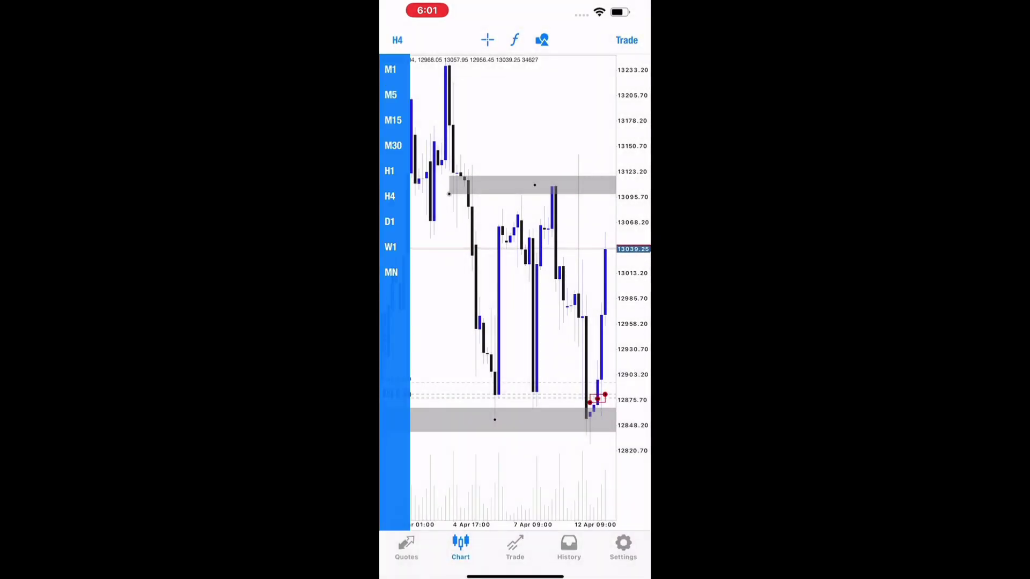
click(389, 170)
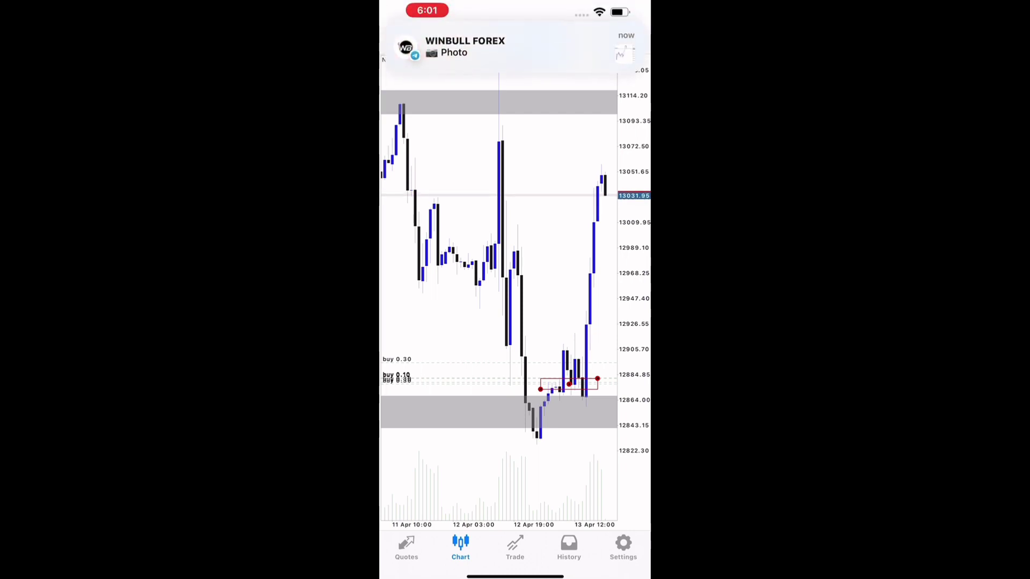
click(398, 40)
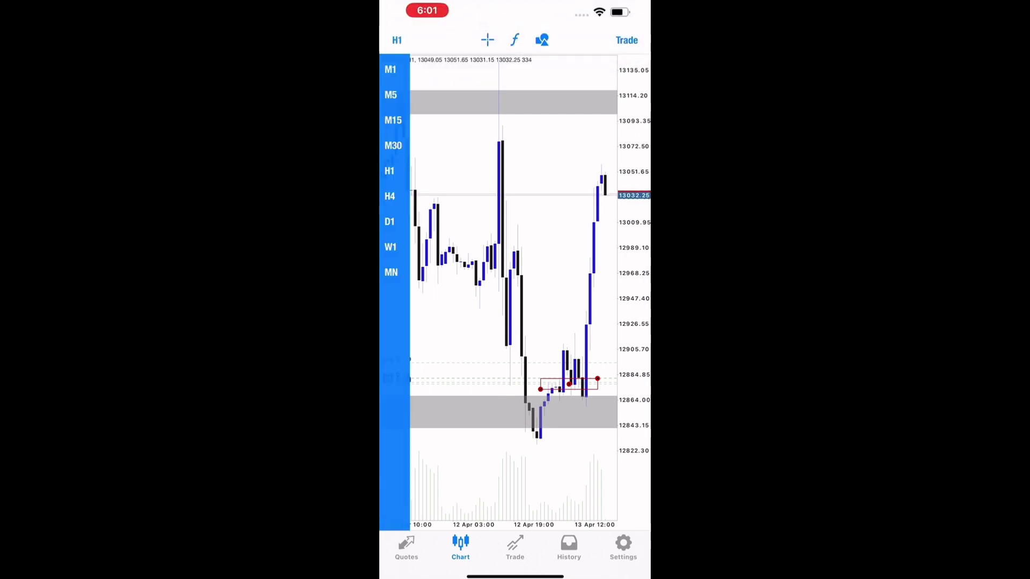
click(393, 145)
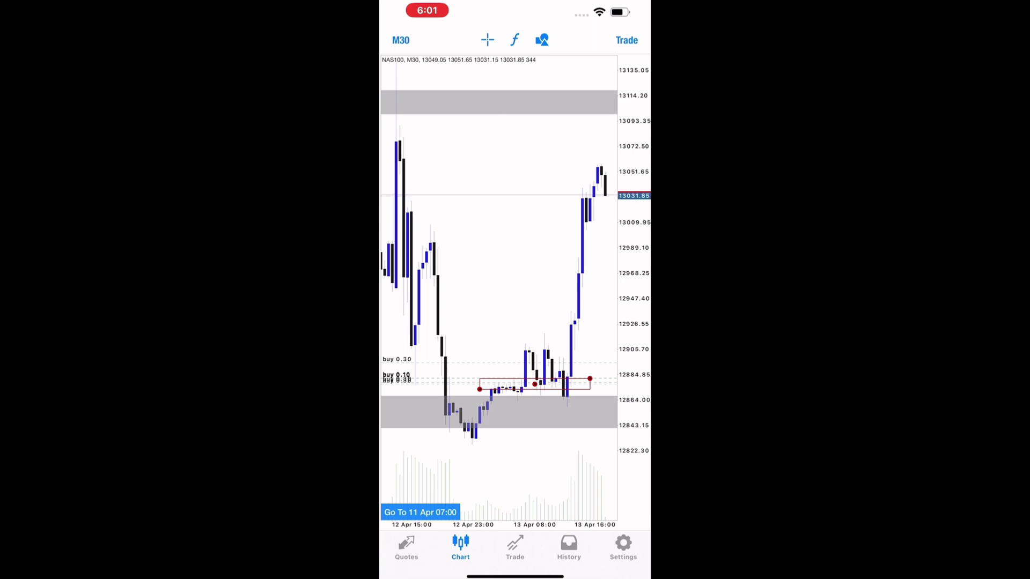
click(401, 39)
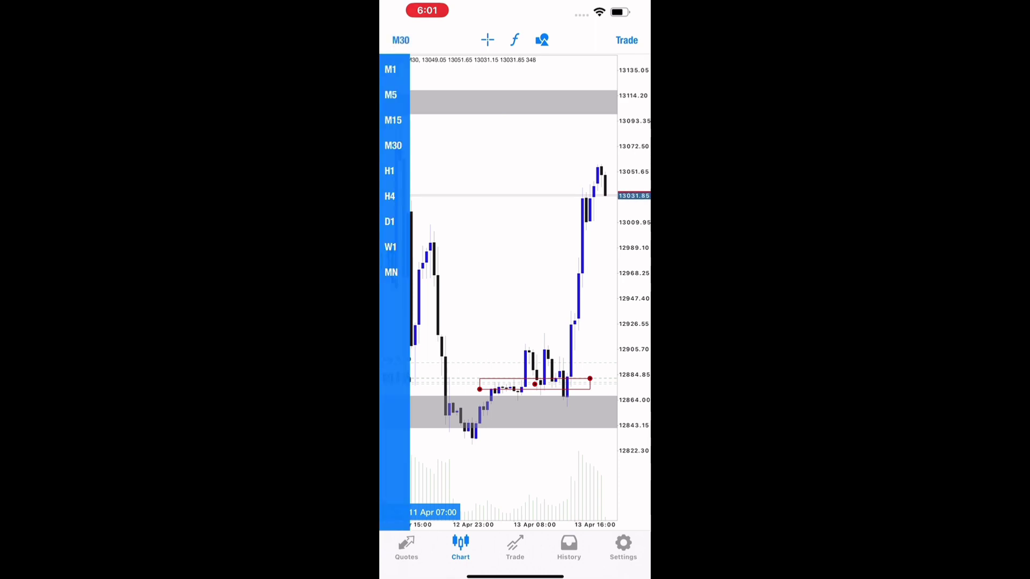
click(390, 195)
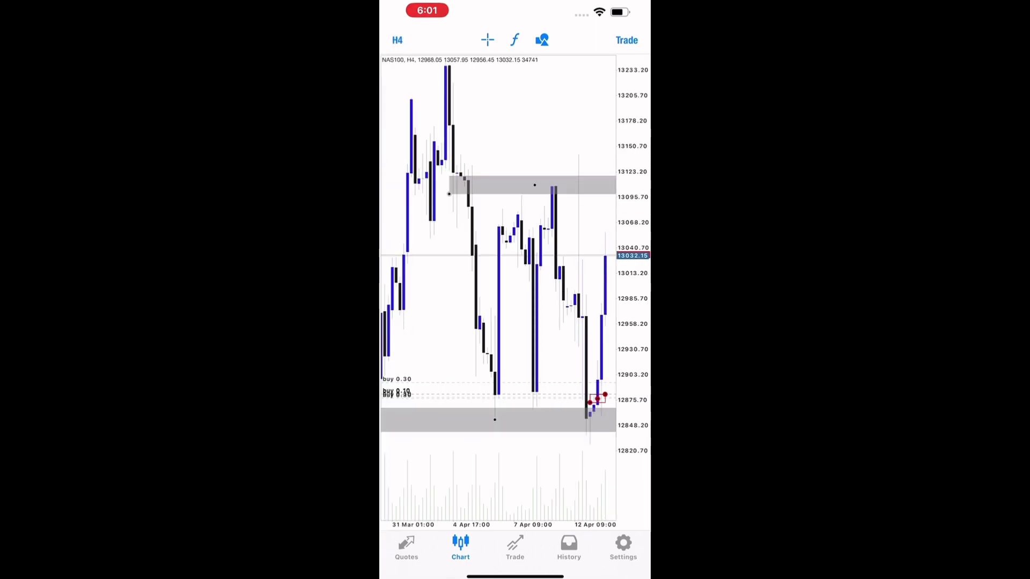
click(397, 40)
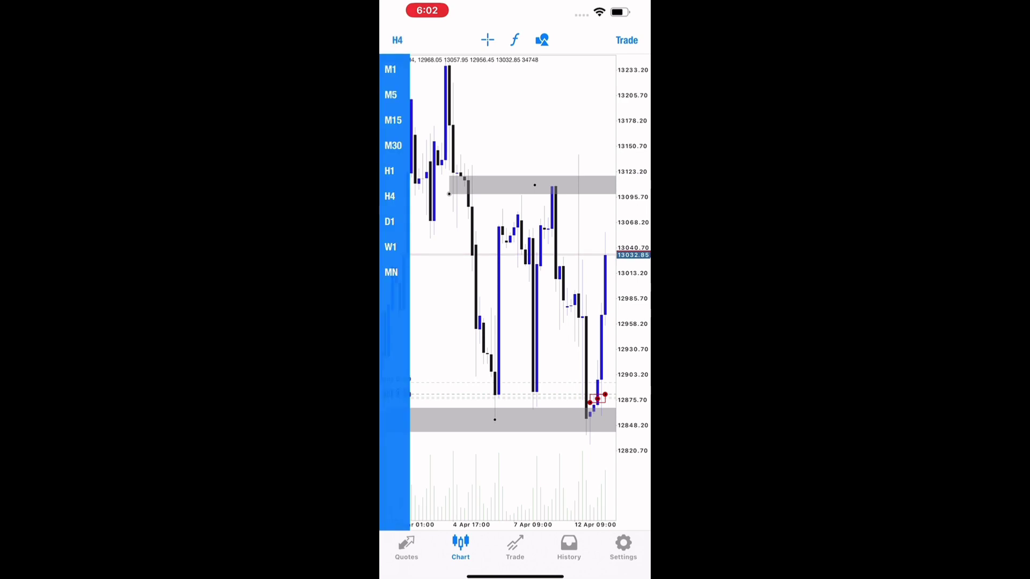
click(393, 145)
- Examine the US Nas 100 hourly chart in TradingView from late March to 17 April, covering the recurring swing lows
scroll(499, 268, left, 3)
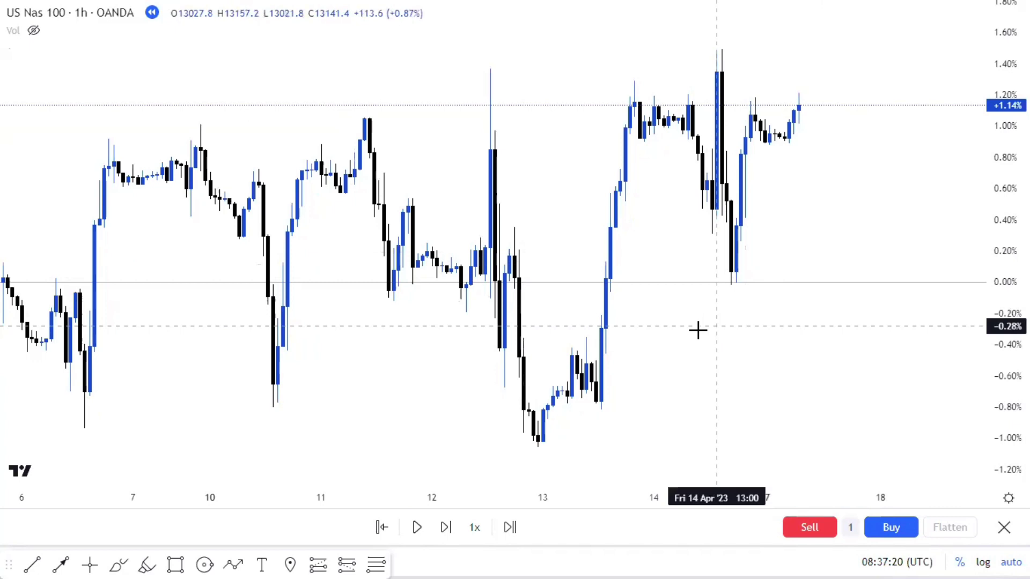
scroll(692, 336, down, 3)
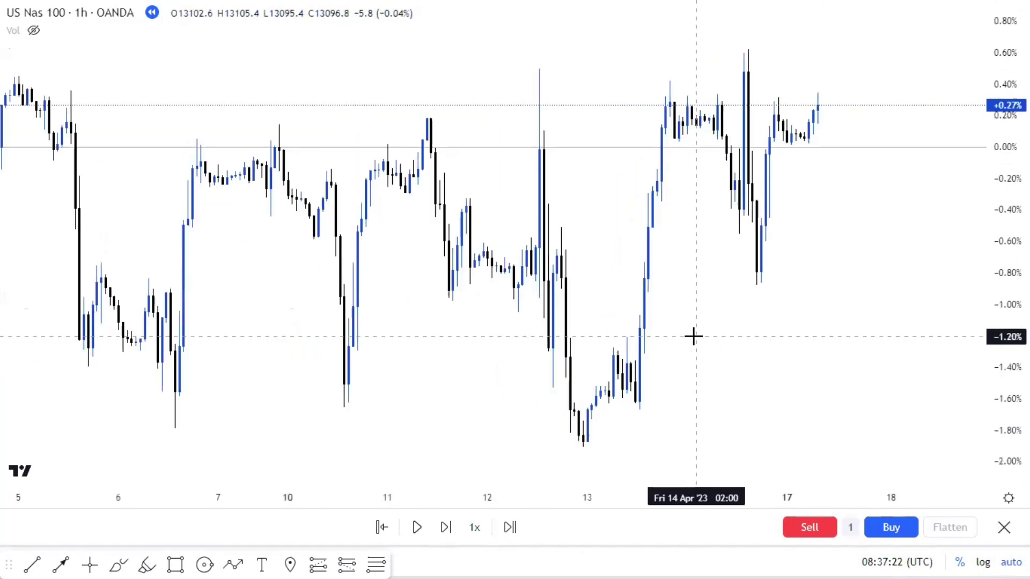
scroll(641, 203, down, 2)
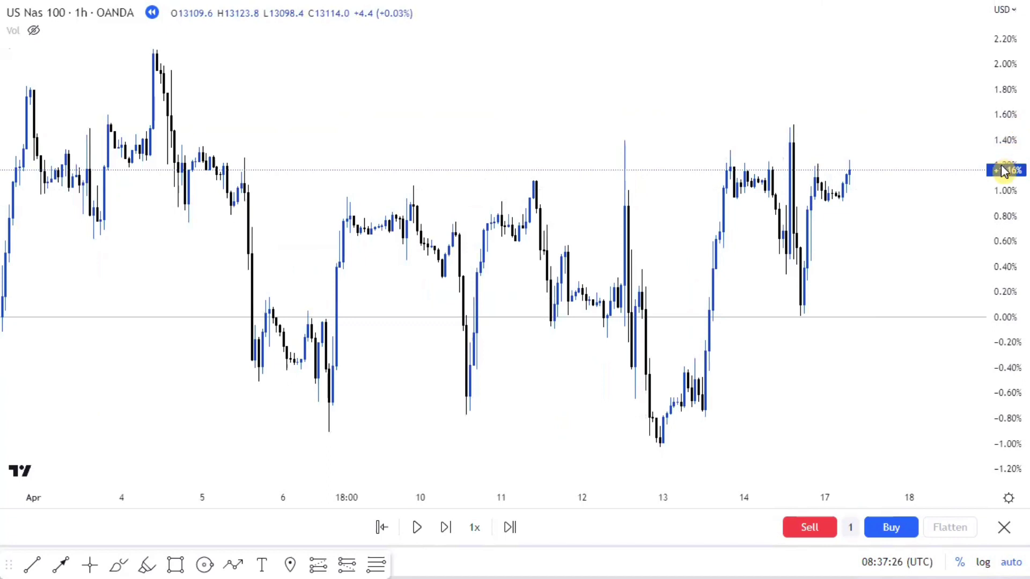
scroll(965, 195, up, 2)
scroll(965, 195, down, 2)
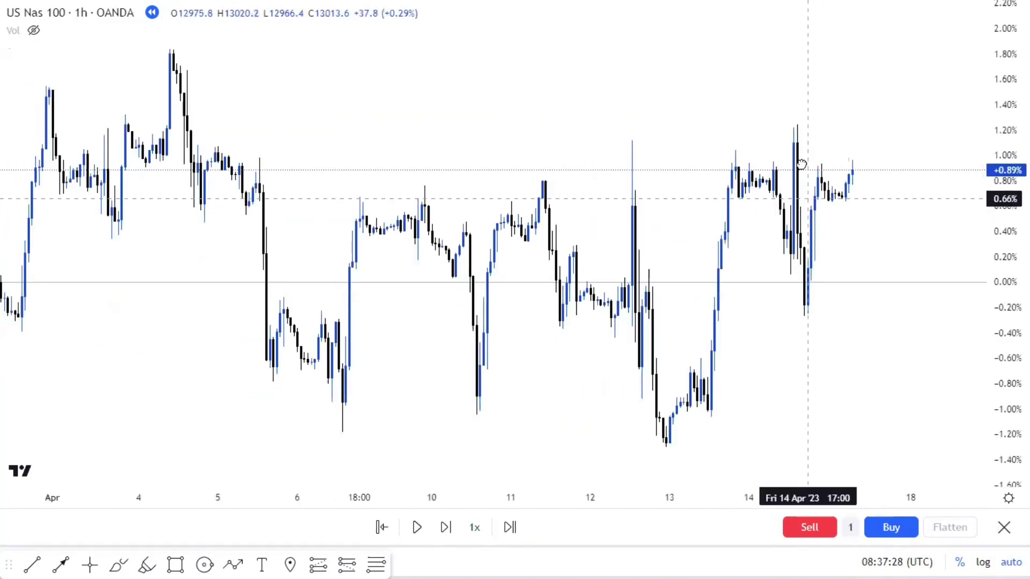
scroll(797, 196, left, 3)
scroll(797, 160, right, 4)
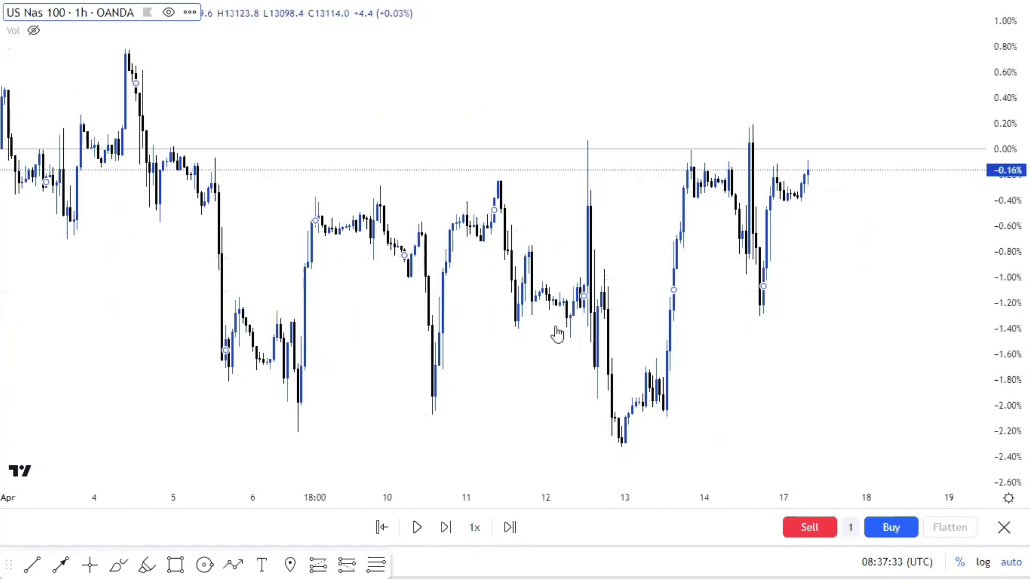
scroll(557, 333, down, 2)
scroll(741, 224, up, 2)
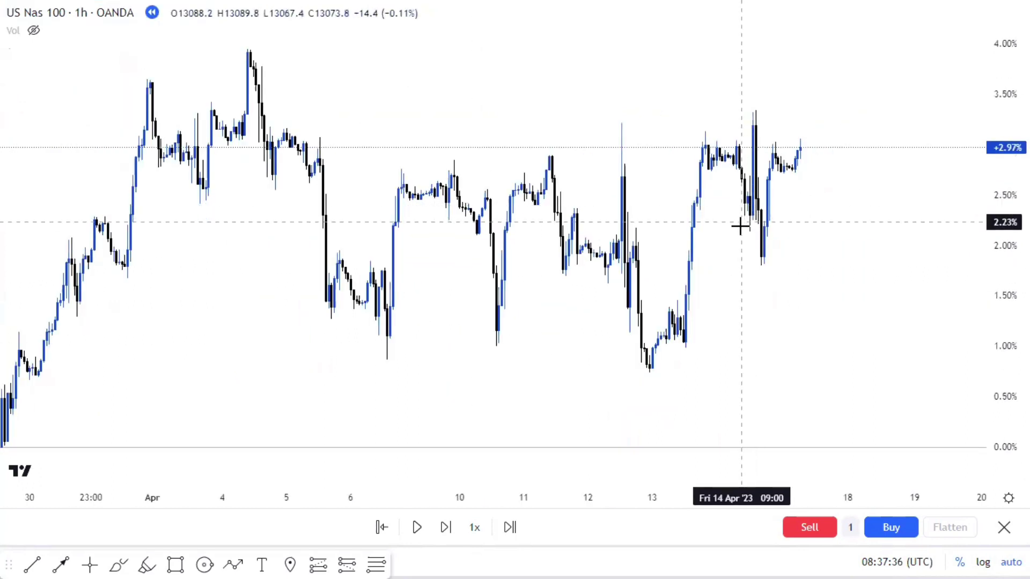
scroll(739, 236, down, 1)
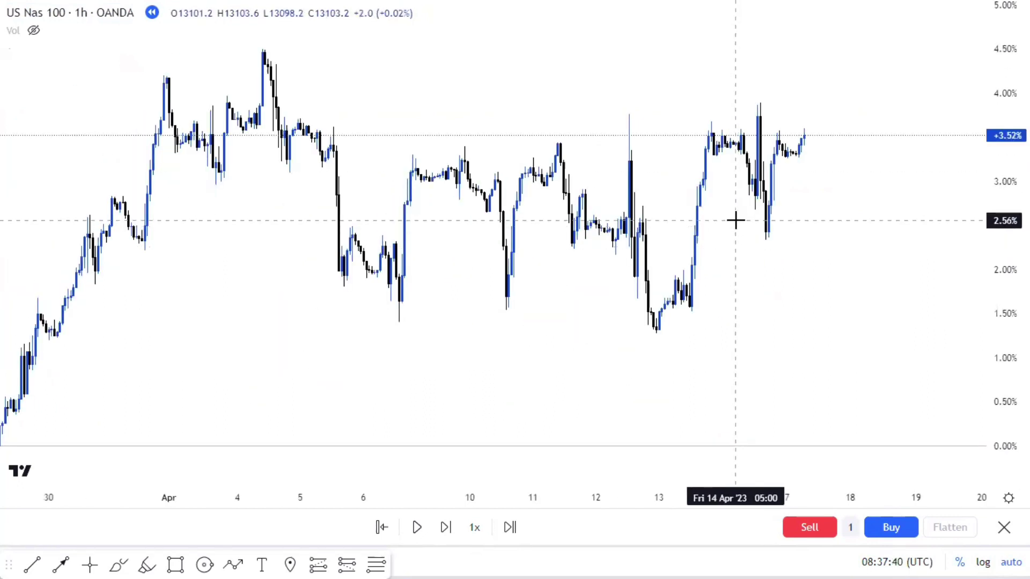
- Draw a rectangle across the swing lows from 29 March to the end of 13 April, spanning about 1.92% to 1.42%
mouse_move(567, 452)
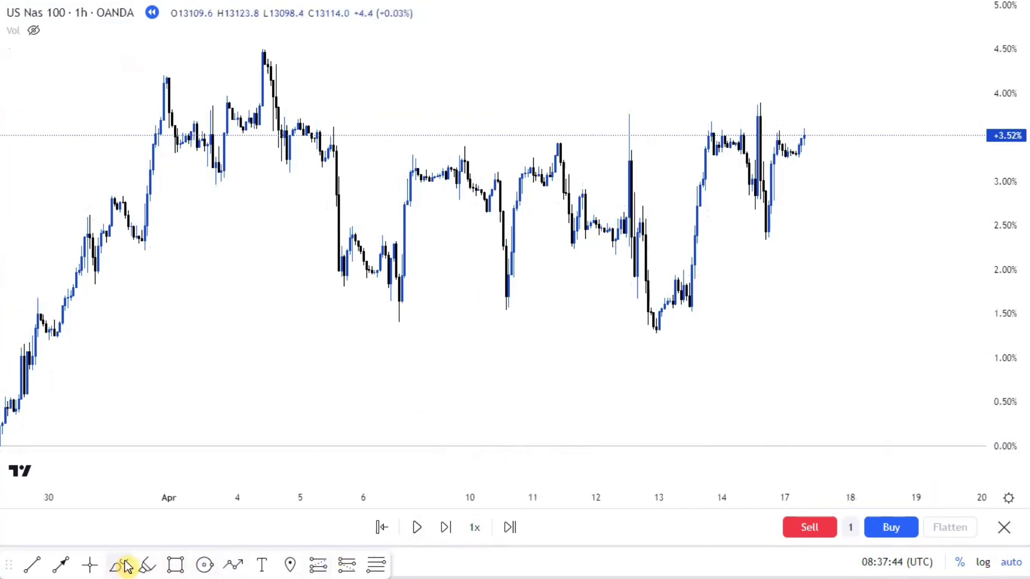
click(174, 563)
click(38, 277)
click(739, 321)
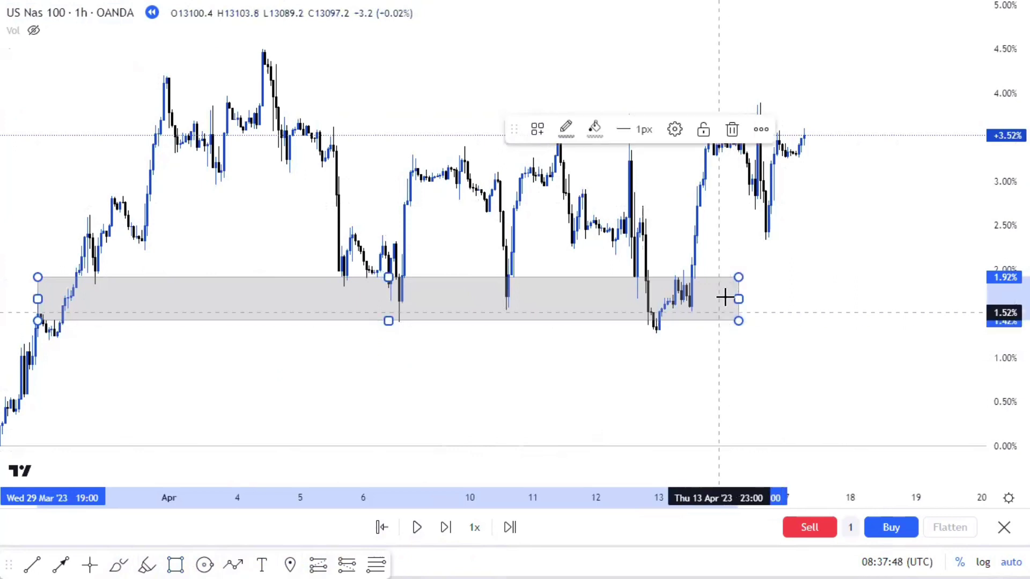
- Narrow the rectangle and move it down under the swing lows, spanning about 1.50% to 1.32%
right_click(739, 278)
drag(739, 278, 683, 333)
click(686, 322)
click(688, 321)
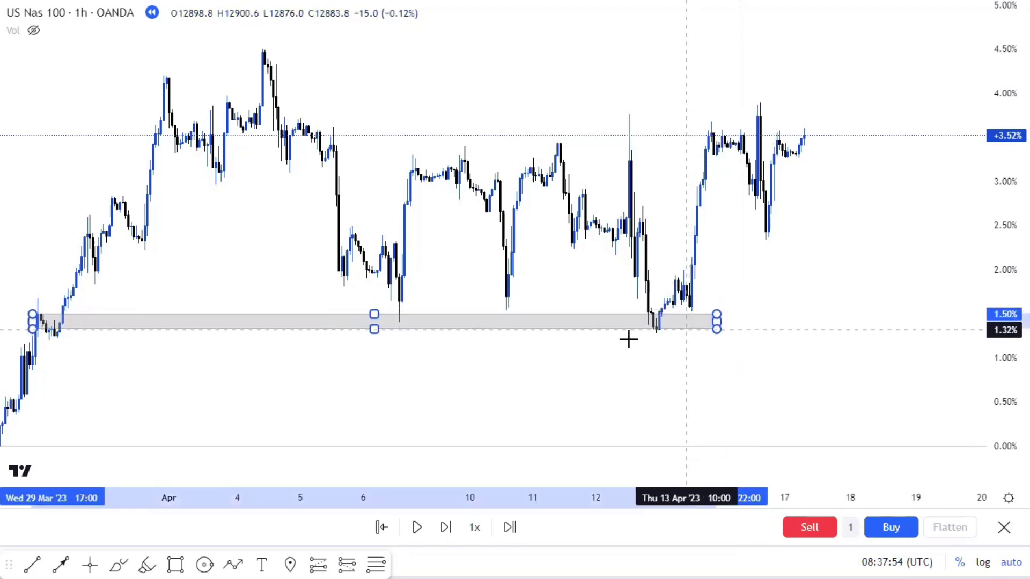
click(395, 446)
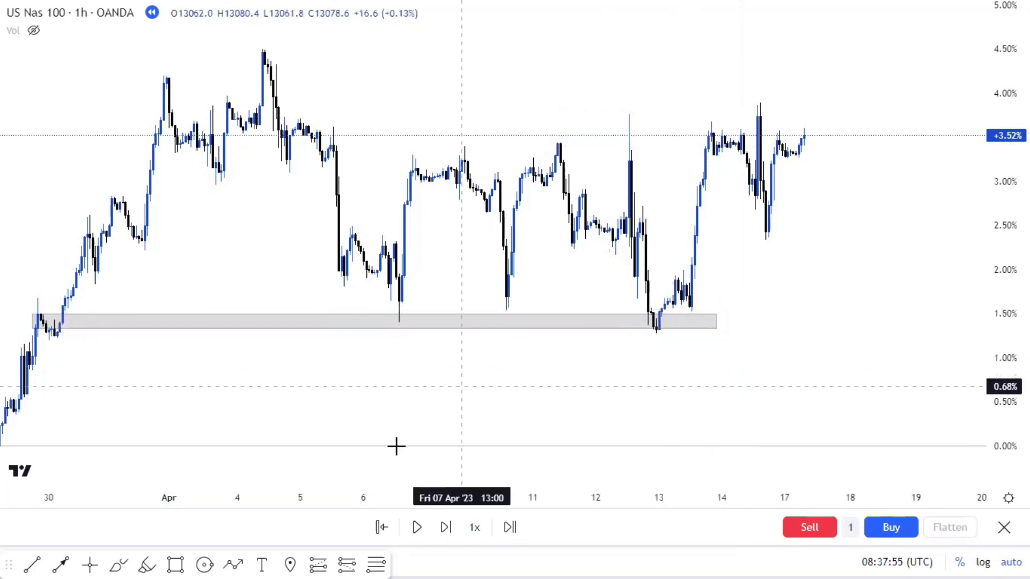
- Mark the 6 April and 10 April swing lows with circles of about equal size, centred near 1.60%
click(206, 566)
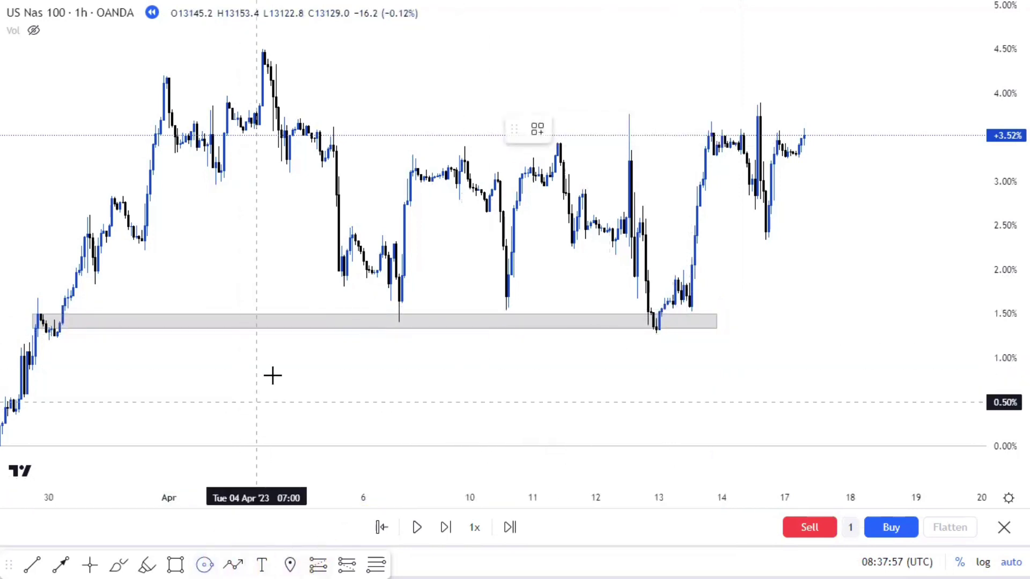
click(401, 305)
click(410, 330)
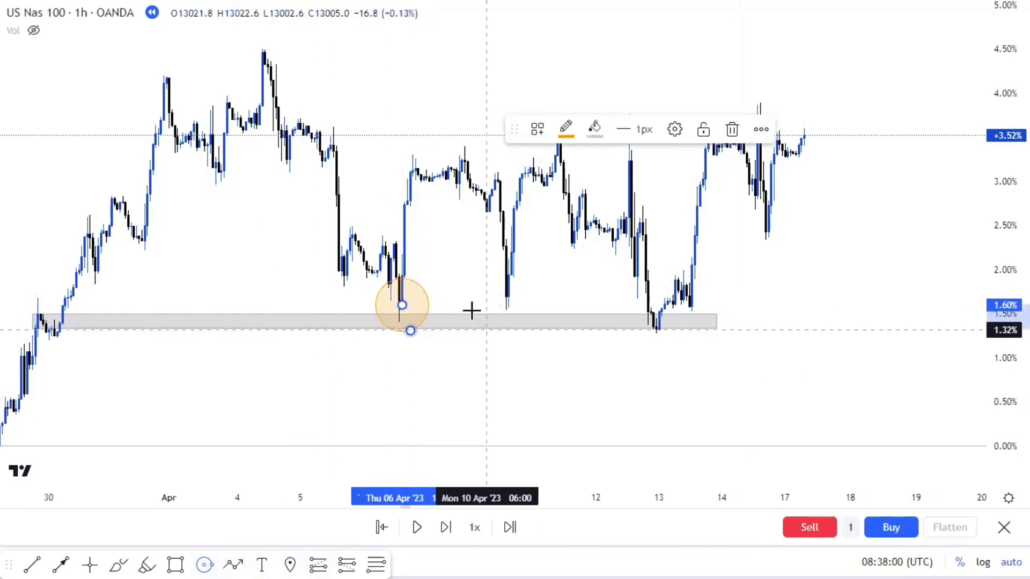
click(508, 304)
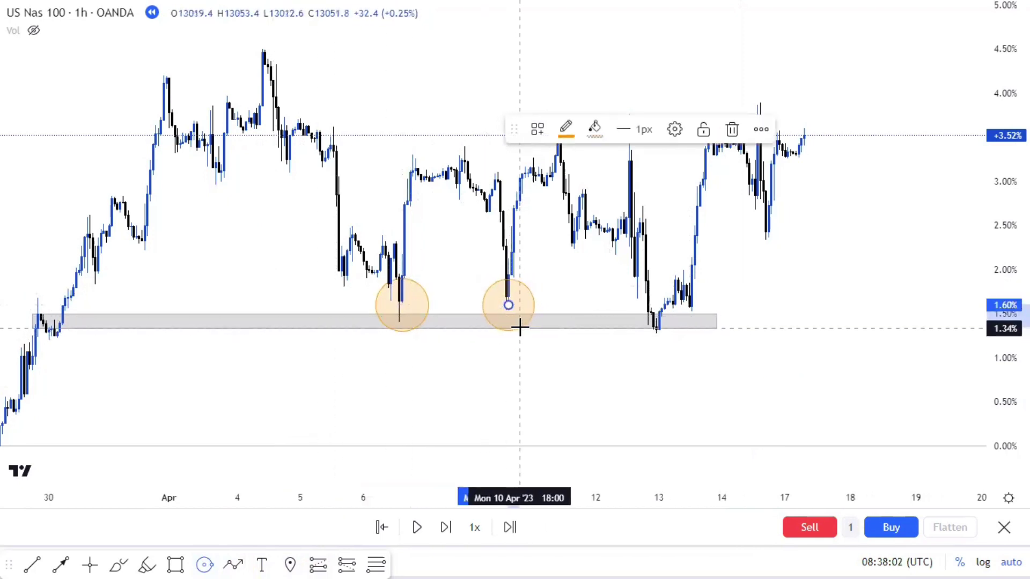
click(520, 327)
- Circle the 13 April swing low and adjust the circle so it is centred on the low inside the support zone
click(659, 311)
click(667, 332)
click(653, 352)
drag(664, 316, 662, 329)
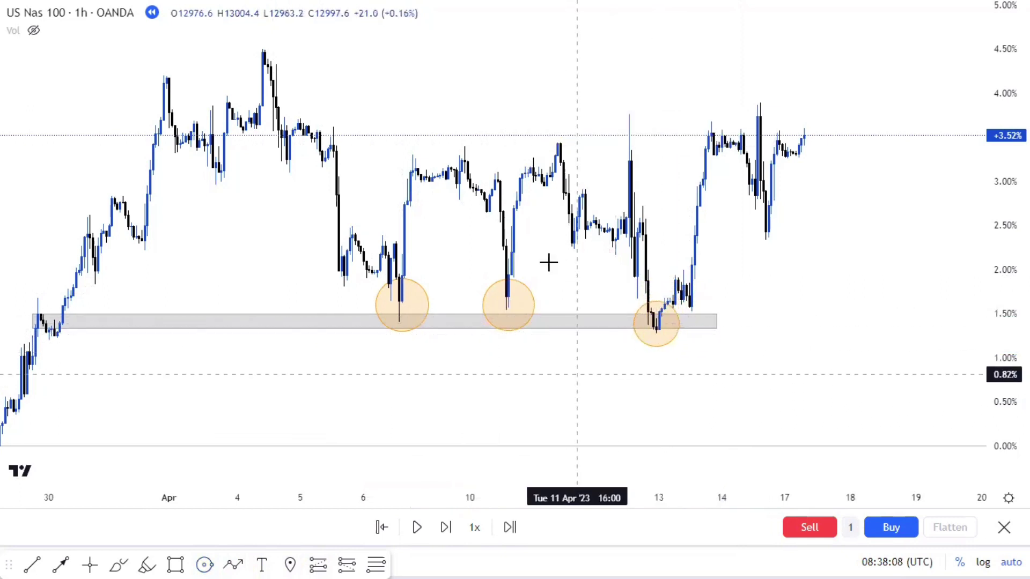
- Shift the support rectangle slightly up so it spans about 1.52% to 1.35%
click(567, 322)
right_click(568, 320)
key(Escape)
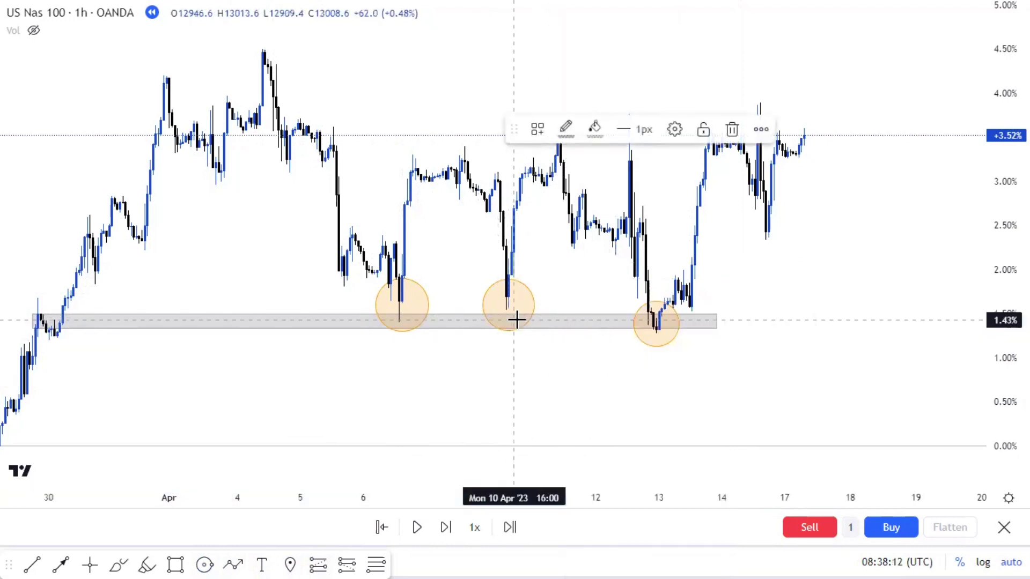
drag(548, 319, 558, 321)
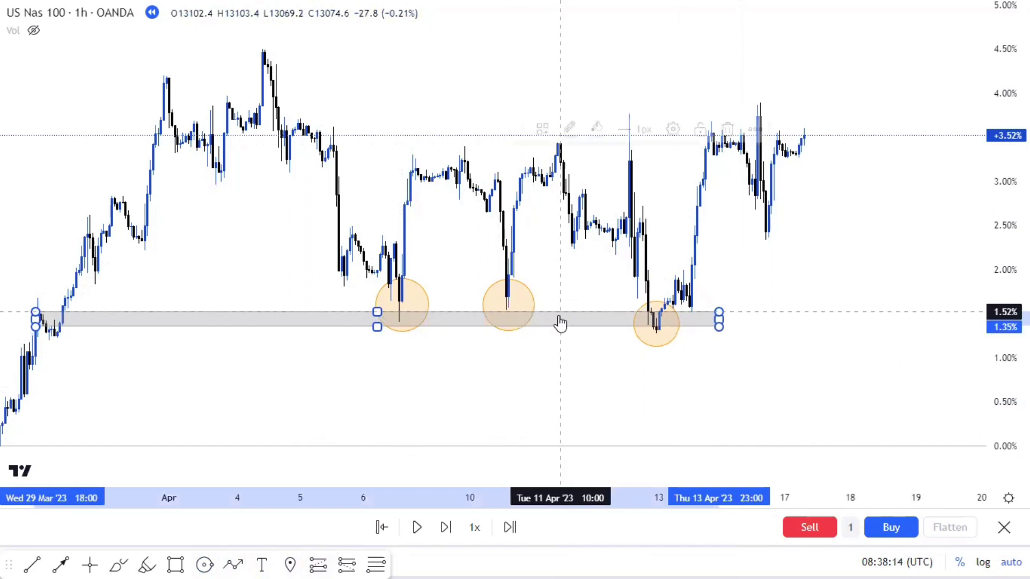
click(378, 362)
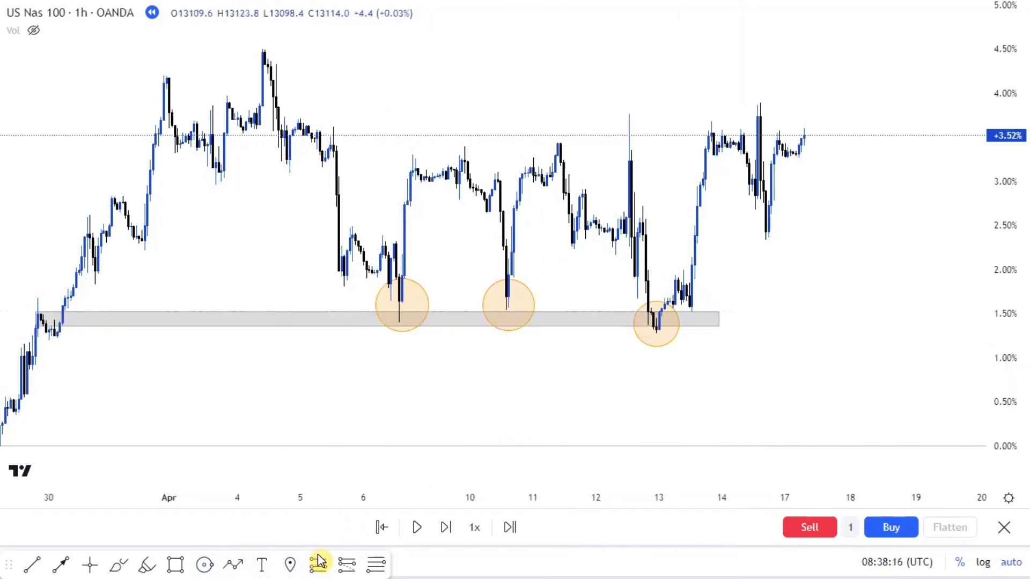
- Draw a descending trend line from the 31 March low at about 2.33% along the swing lows to just below the 13 April low
click(28, 566)
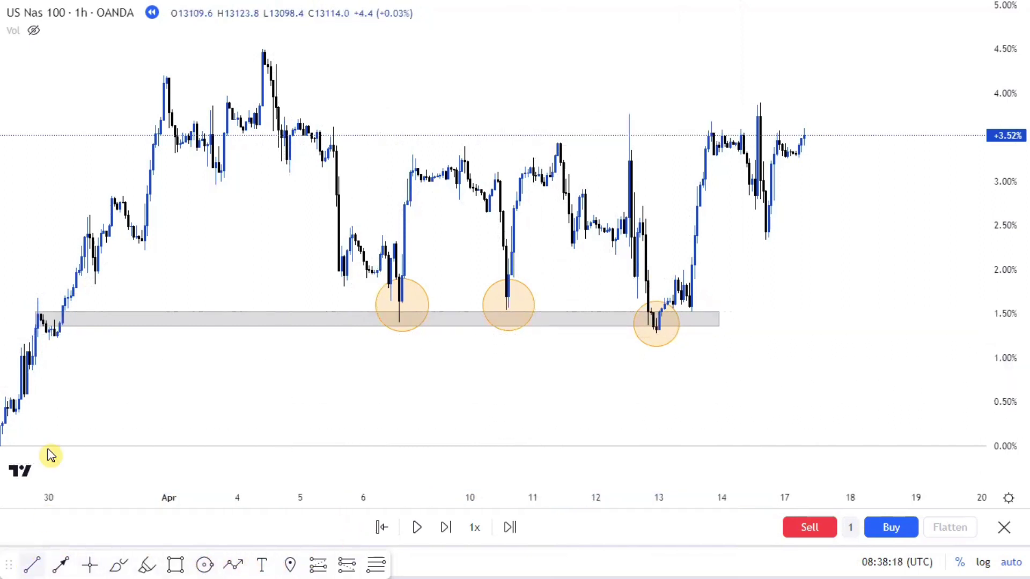
click(137, 241)
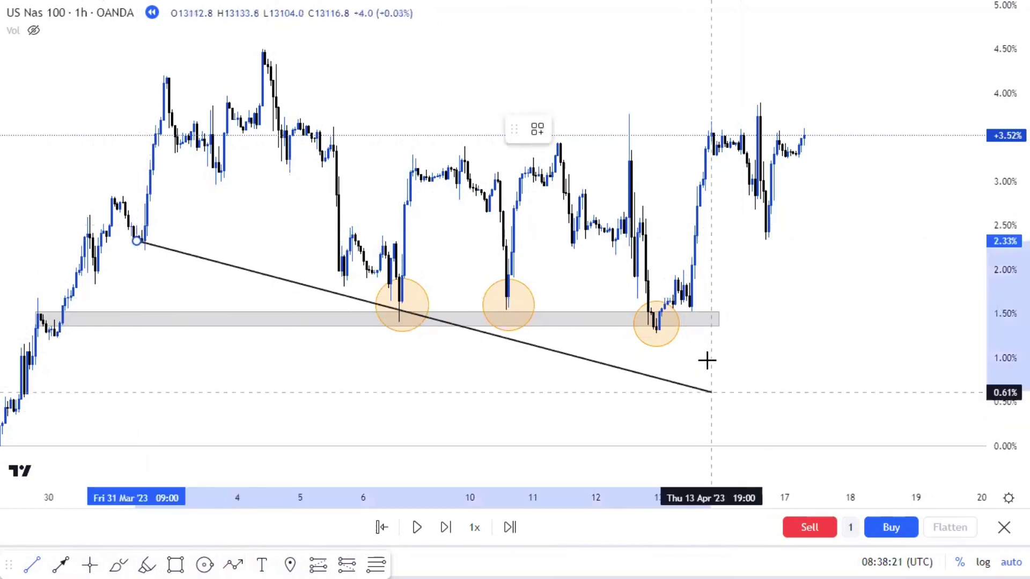
click(682, 340)
click(377, 350)
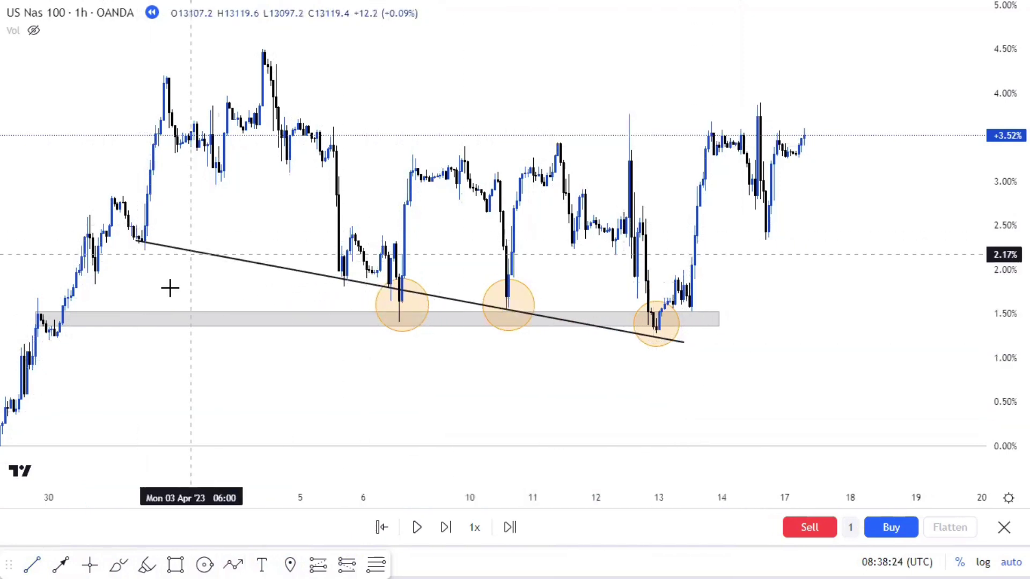
- Draw a small circle around the 31 March low where the trend line begins, centred near 2.34%
click(205, 564)
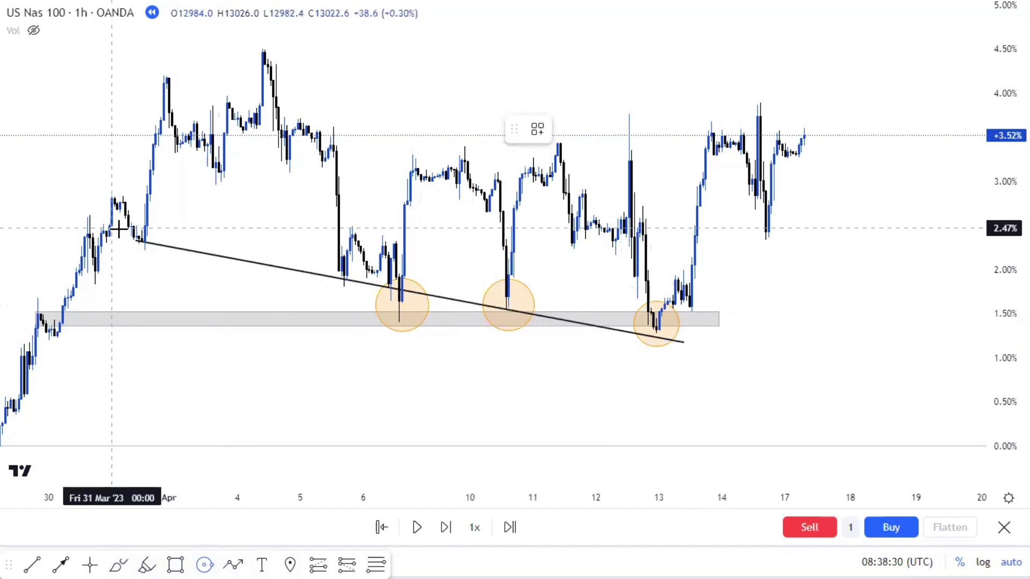
click(137, 239)
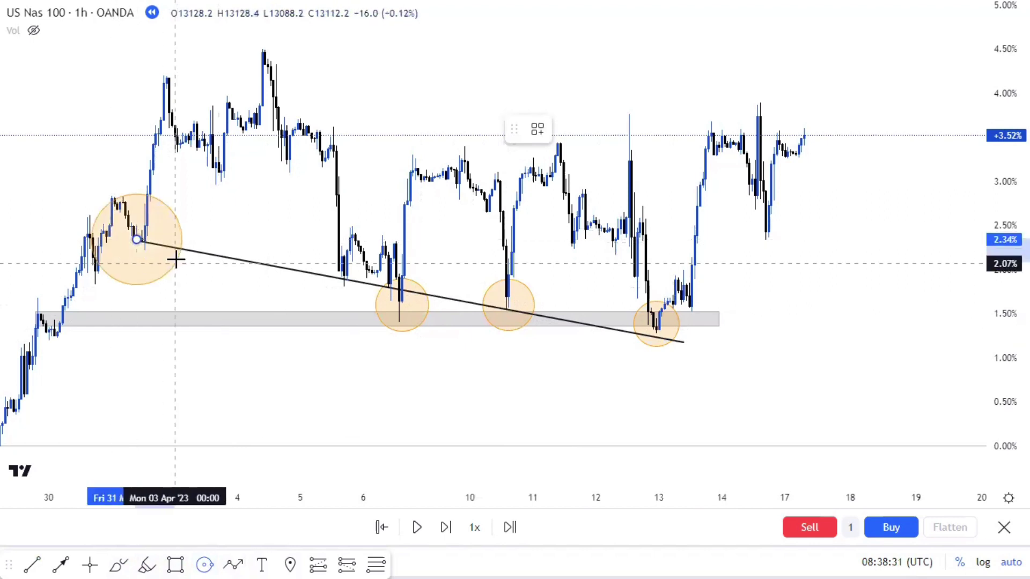
click(152, 246)
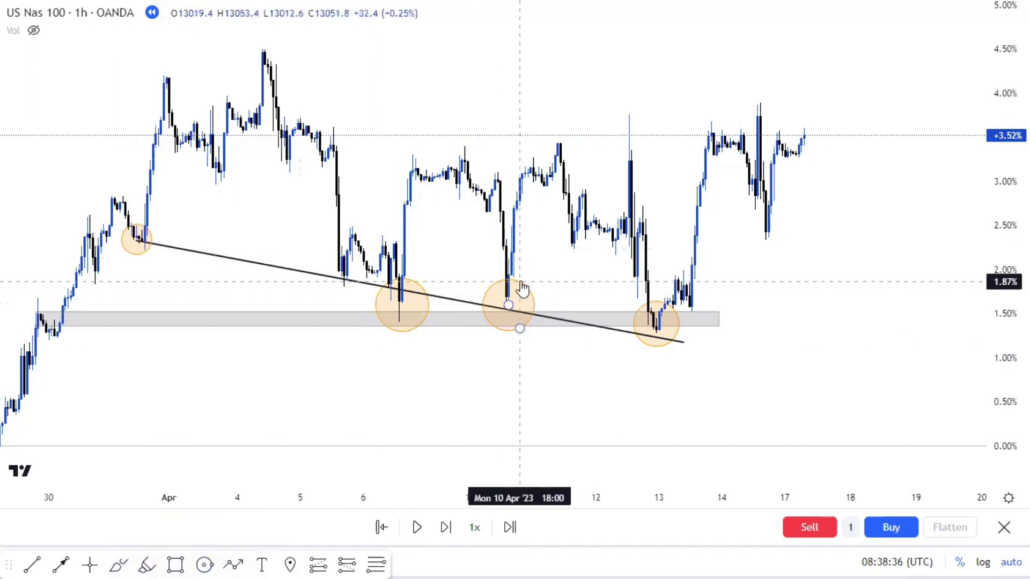
- Shrink the circles on the 10, 6 and 13 April lows and raise the trend line's end to meet the 13 April low
drag(518, 330, 500, 317)
click(407, 337)
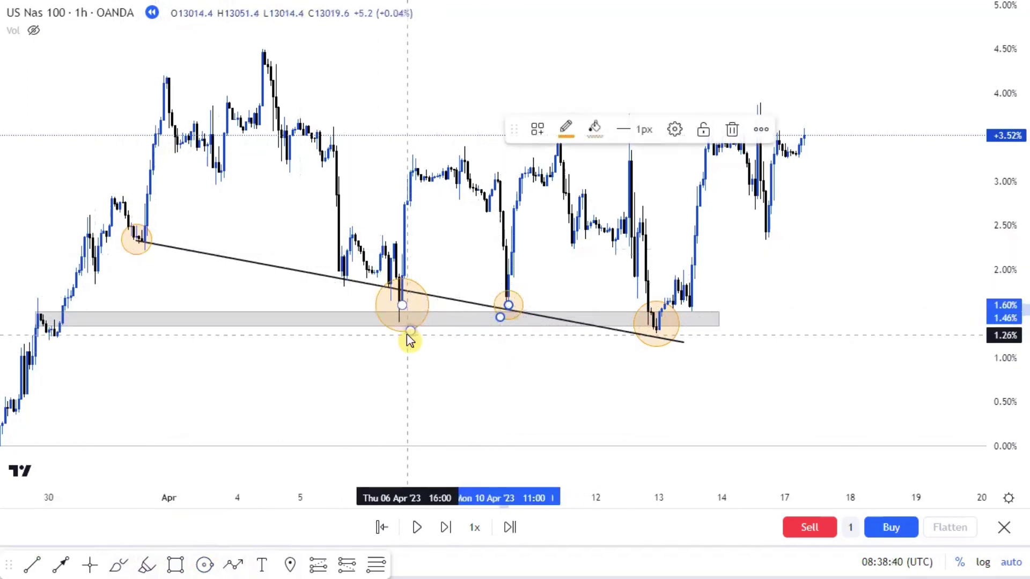
drag(399, 335, 397, 326)
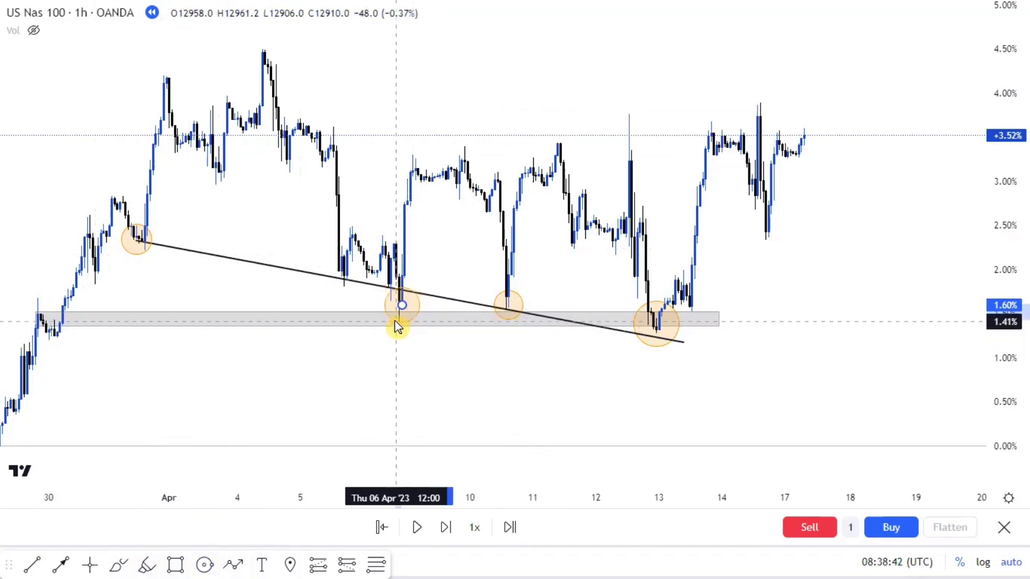
click(397, 320)
click(401, 296)
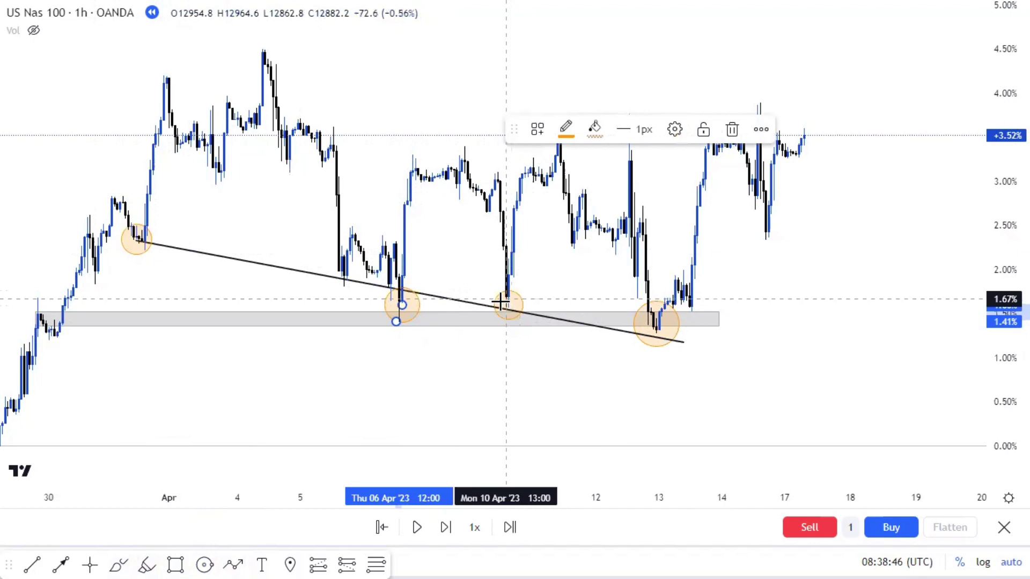
drag(685, 343, 657, 346)
click(566, 359)
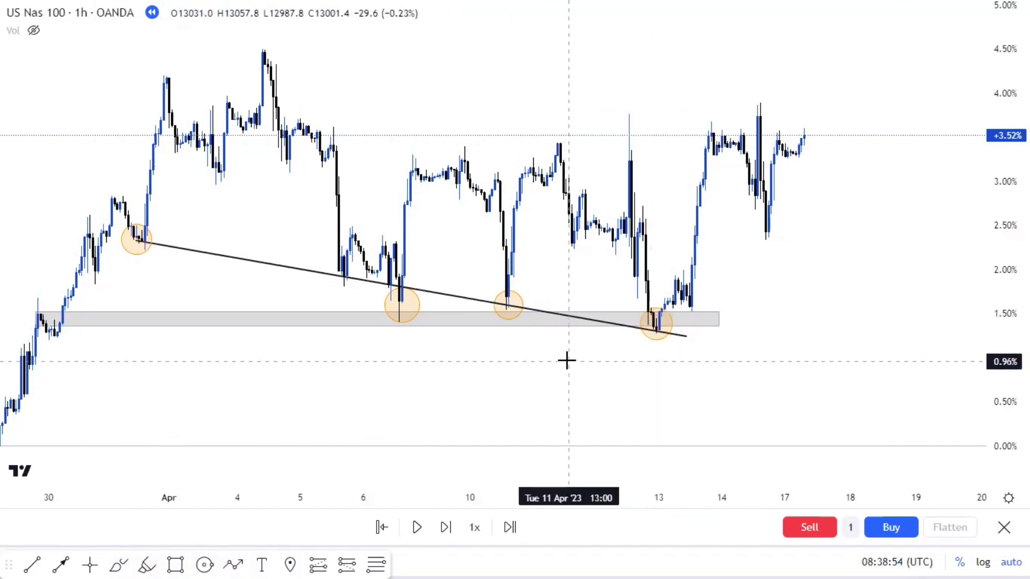
- Switch the chart to the 4-hour interval and enlarge the candles around the circled swing lows
text(240)
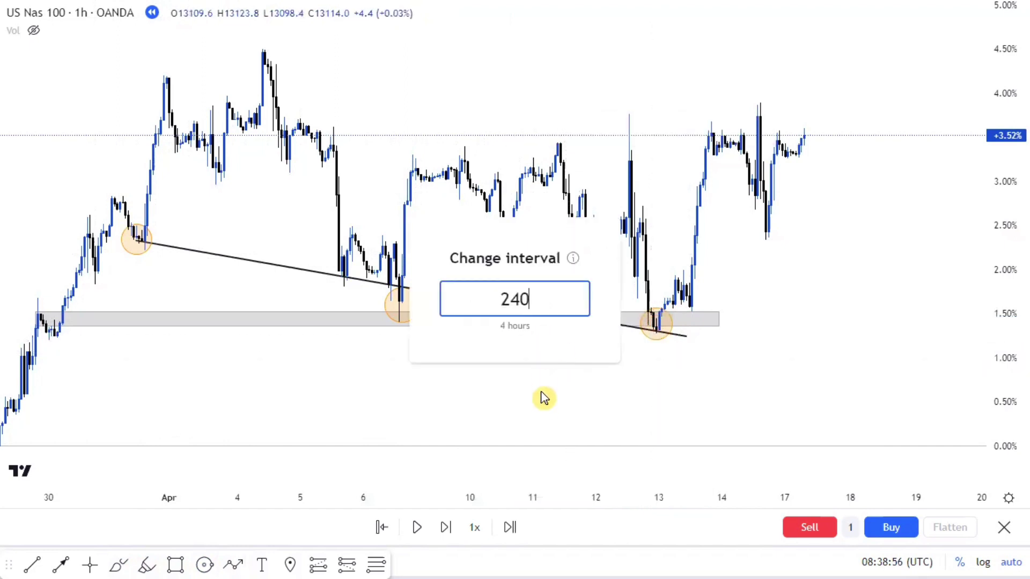
key(Return)
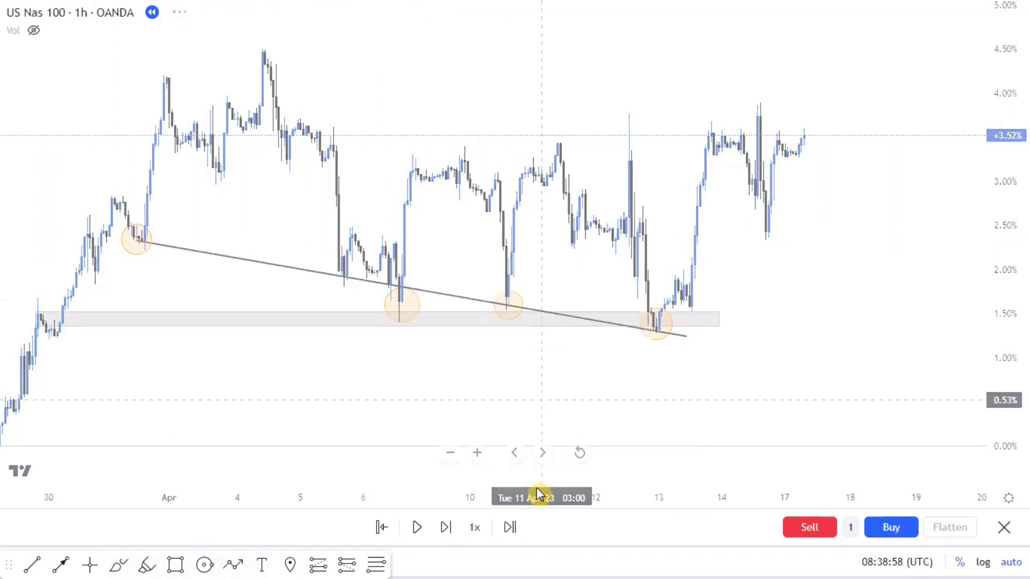
scroll(586, 380, up, 2)
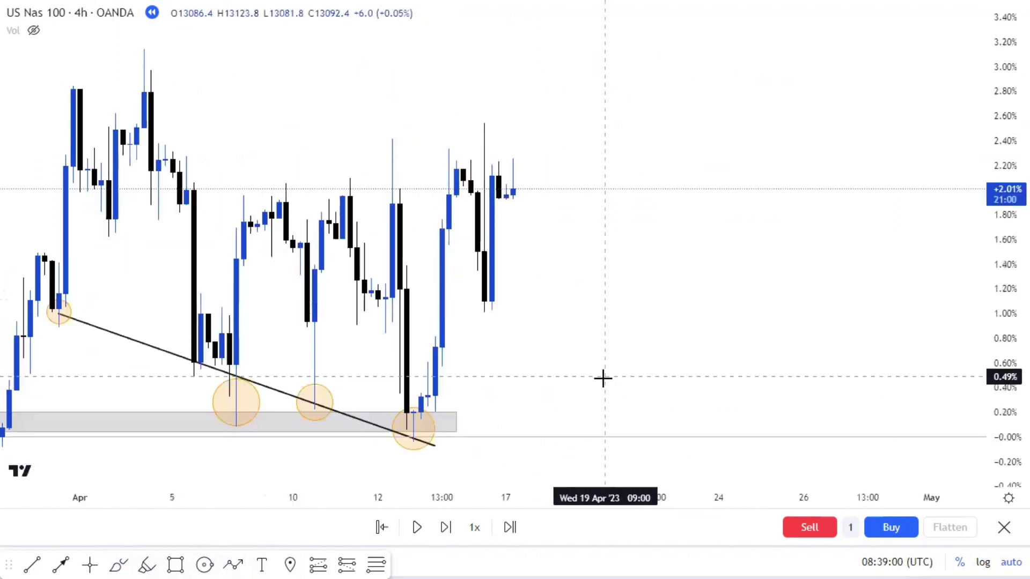
scroll(651, 363, up, 3)
drag(531, 338, 954, 354)
scroll(767, 349, up, 2)
drag(768, 349, 894, 269)
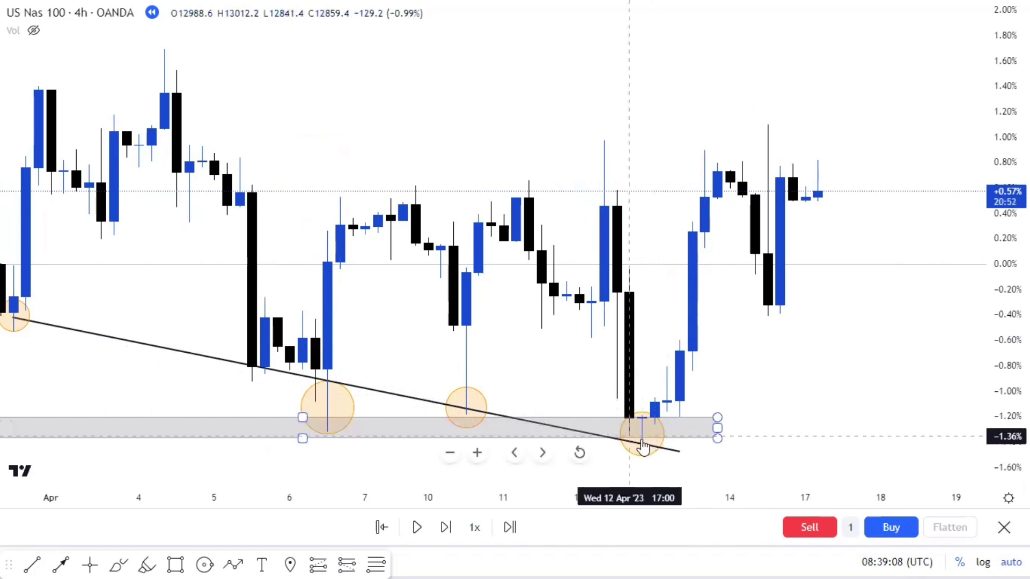
- Move the last circle aside to expose the wick at the trend line, and put it back over the low
drag(645, 438, 745, 453)
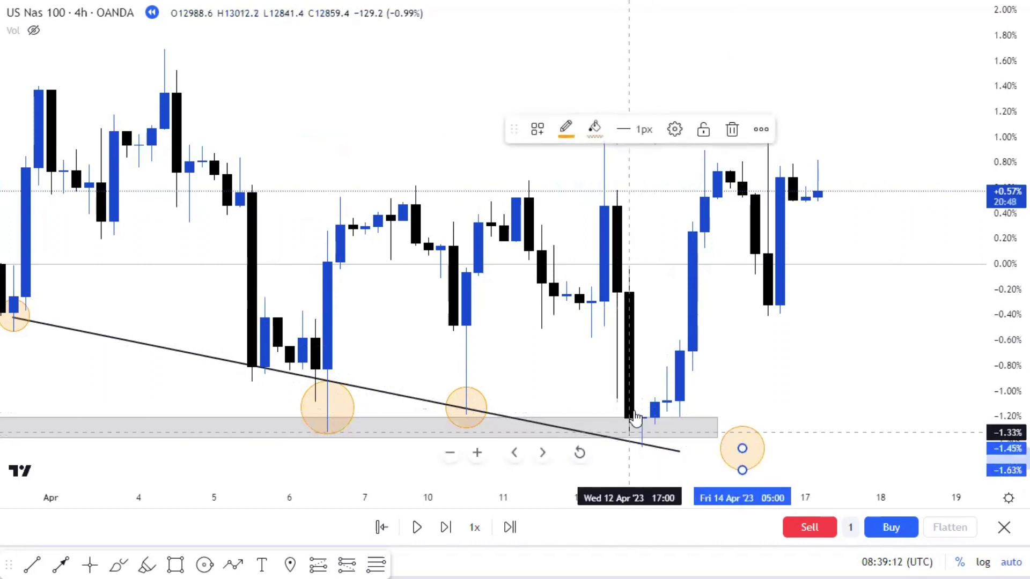
drag(741, 448, 621, 436)
click(442, 340)
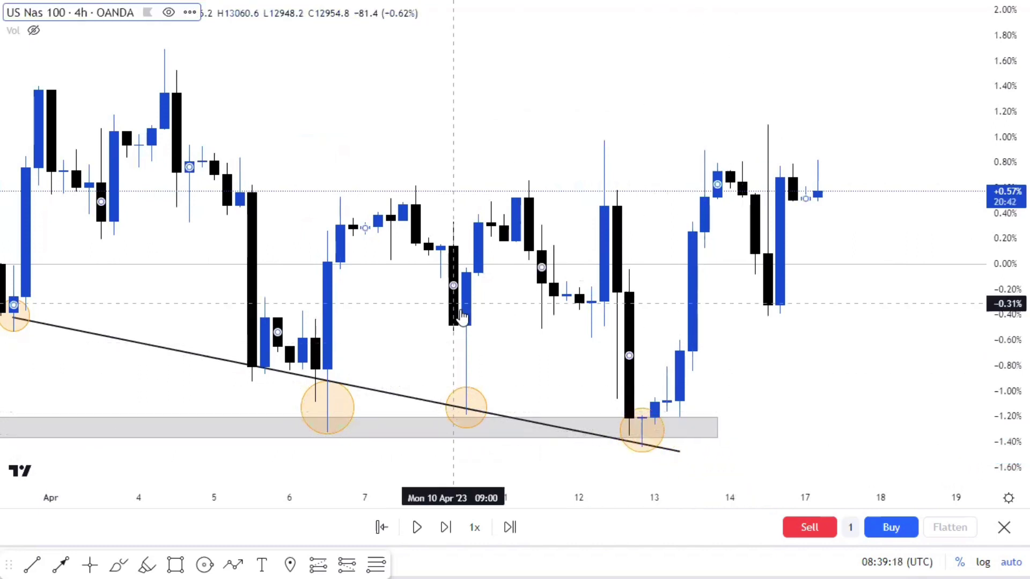
- Restart the bar replay from 13 April 2023 01:00, just after the last circled low in the support zone
click(380, 529)
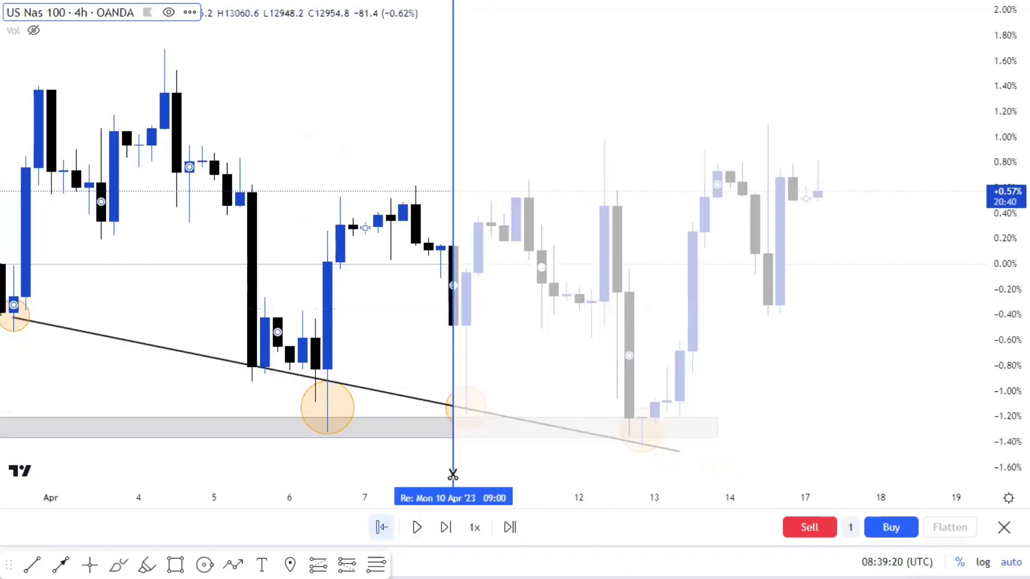
click(575, 450)
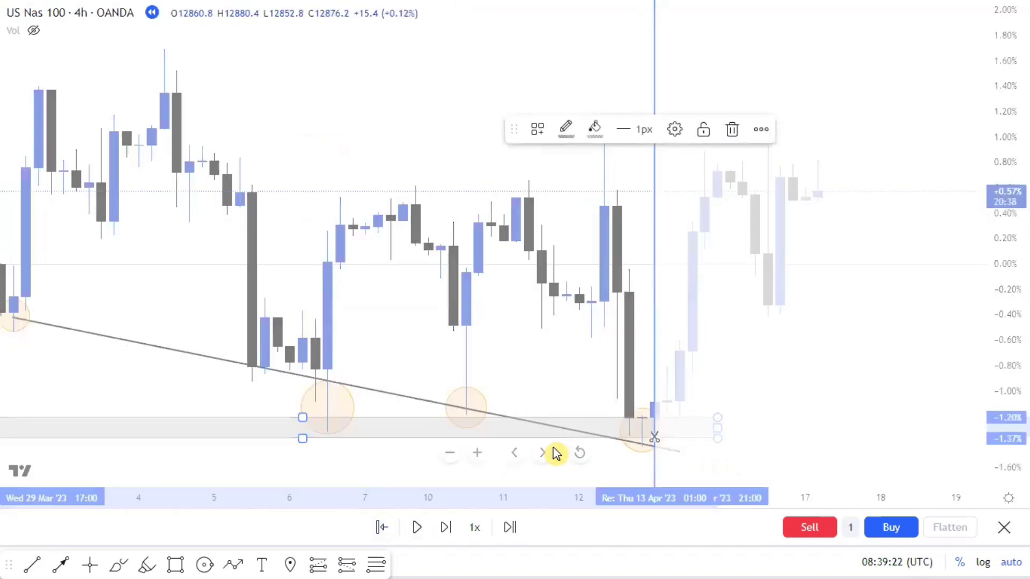
scroll(677, 368, up, 2)
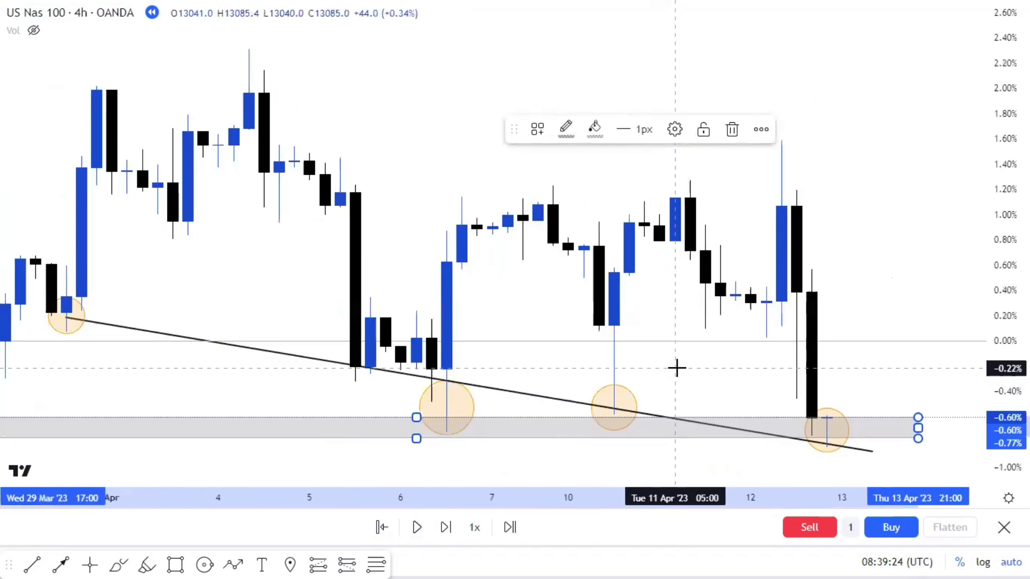
click(701, 357)
drag(643, 359, 521, 337)
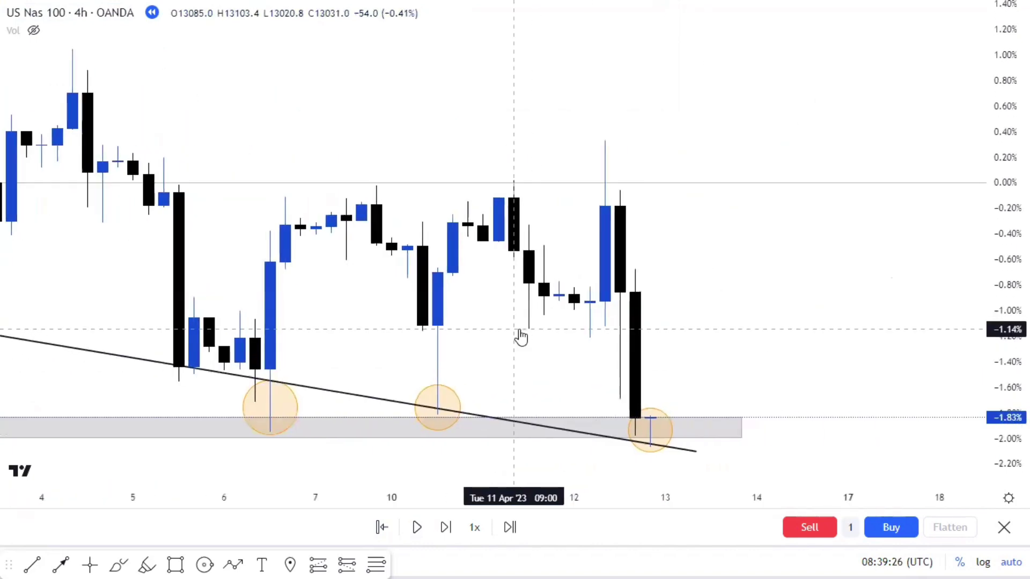
- Change the replay chart's interval back to 1 hour (60)
text(60)
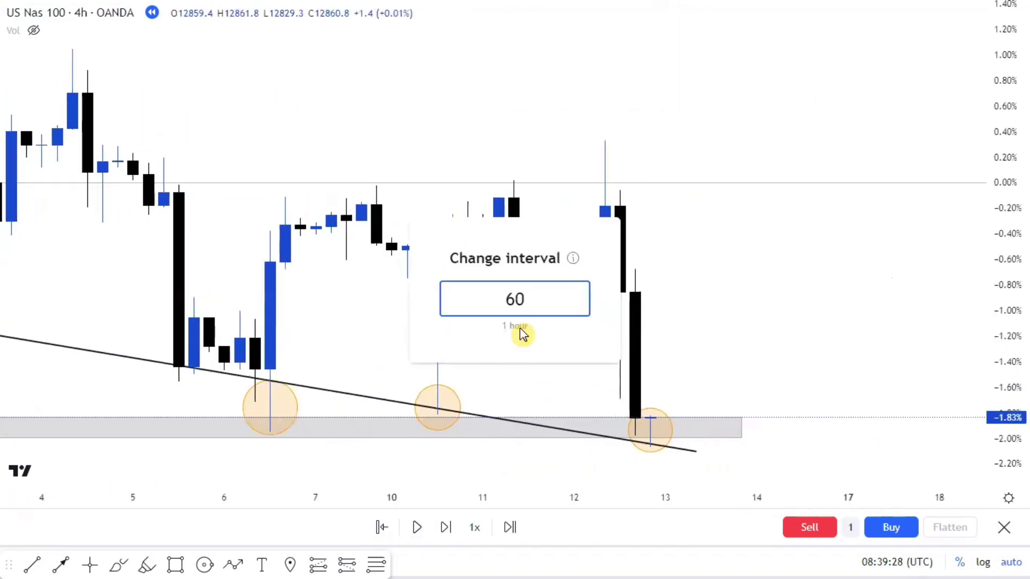
key(Return)
scroll(770, 363, down, 3)
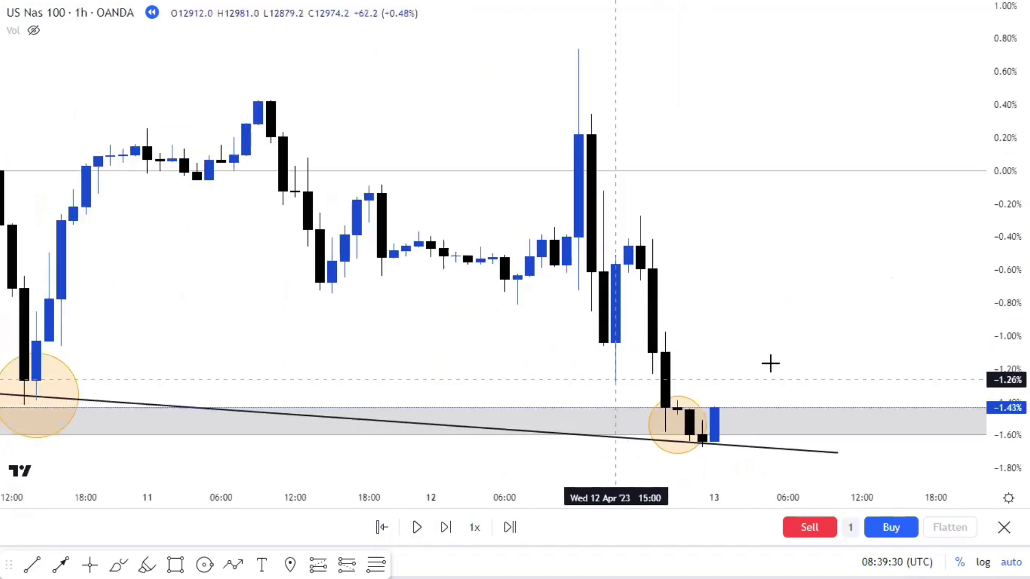
- Advance the replay one hourly candle at a time through the 13 April 08:00 candle
click(455, 528)
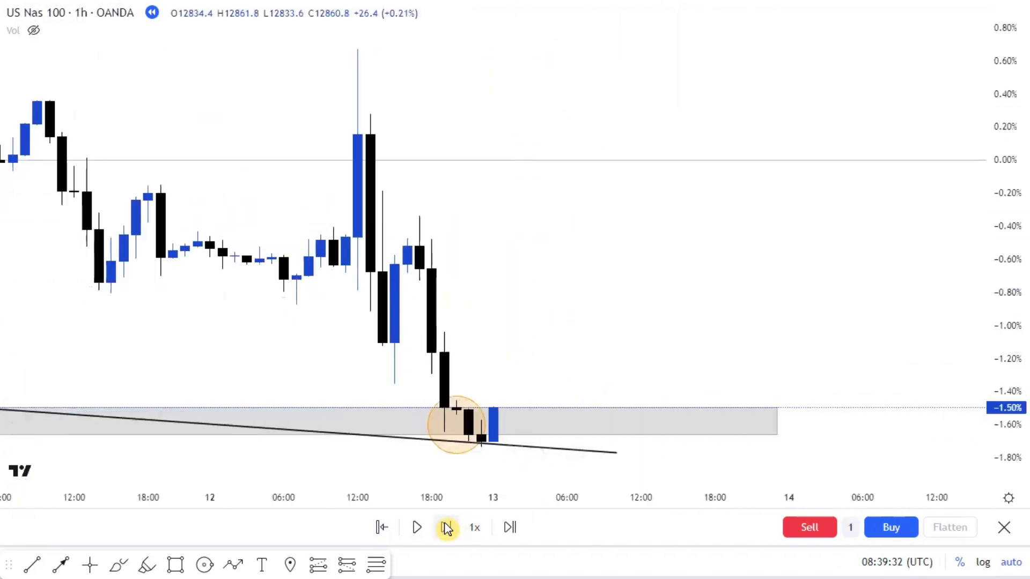
click(446, 527)
click(446, 527)
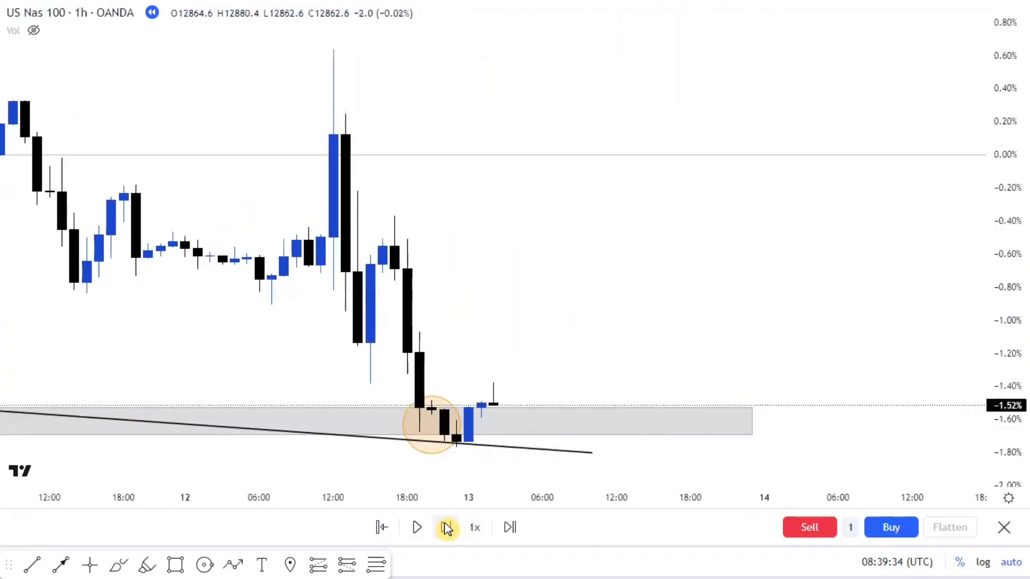
click(446, 528)
click(447, 527)
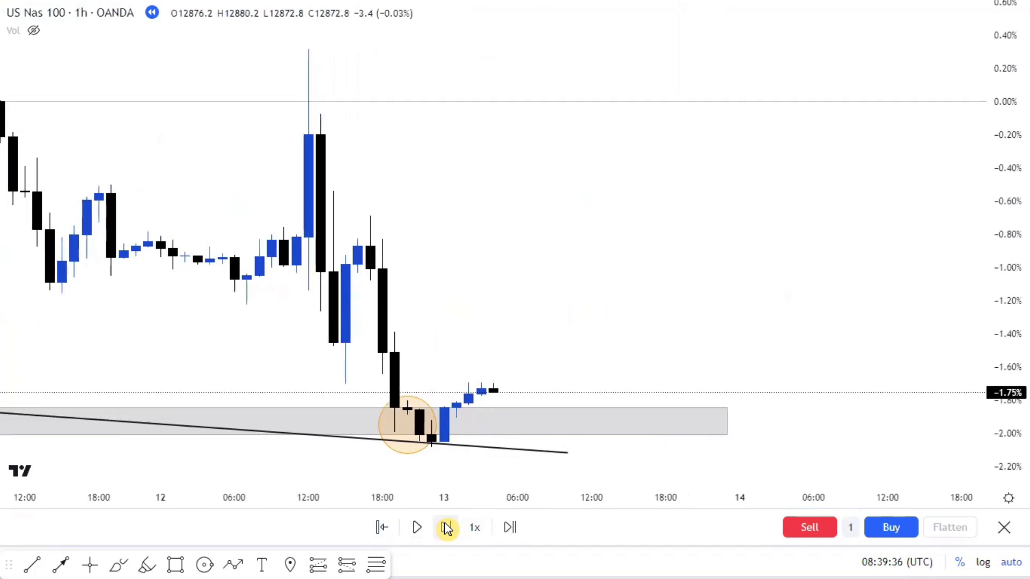
click(447, 527)
click(447, 528)
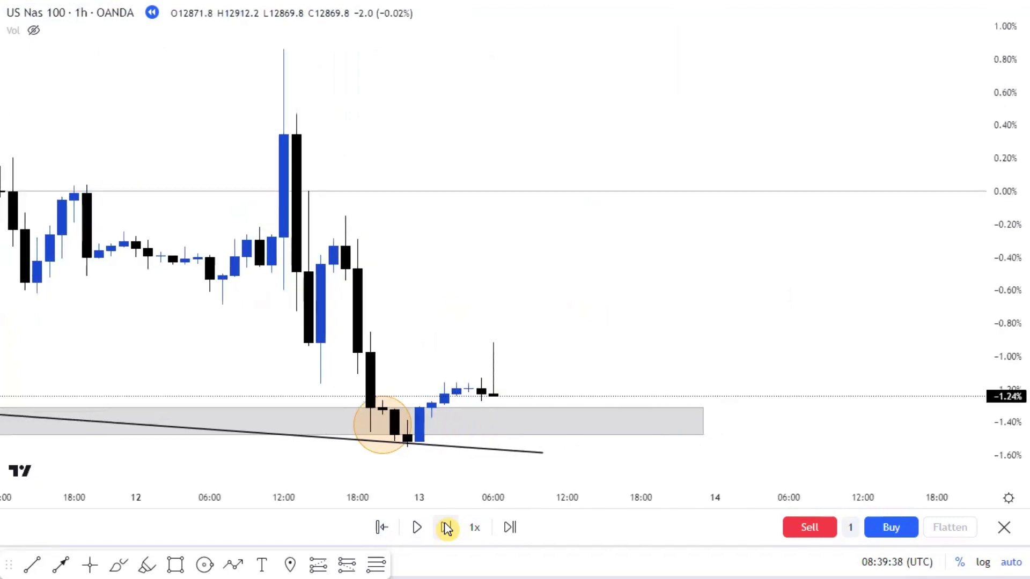
click(446, 527)
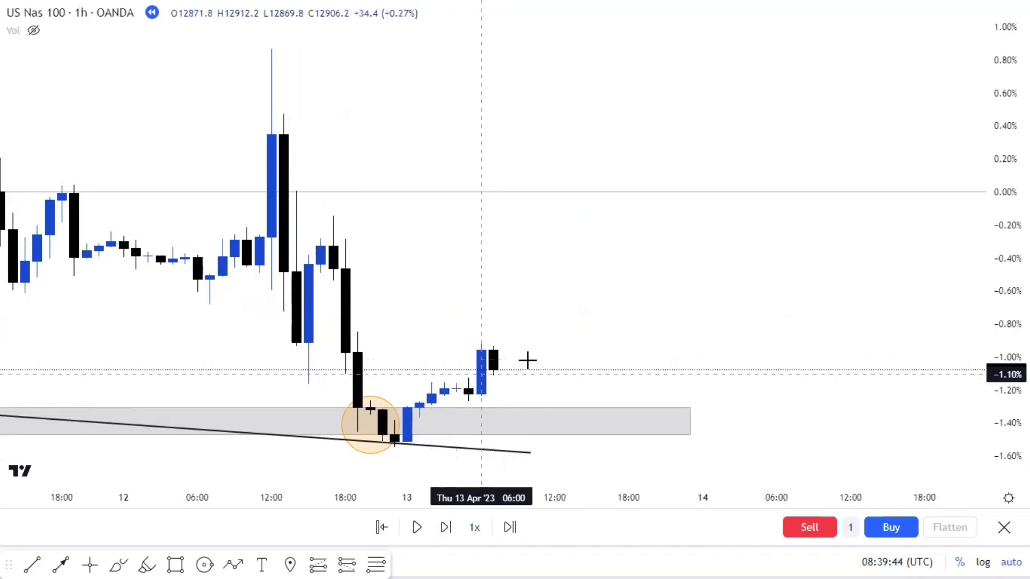
drag(427, 327, 429, 280)
click(440, 527)
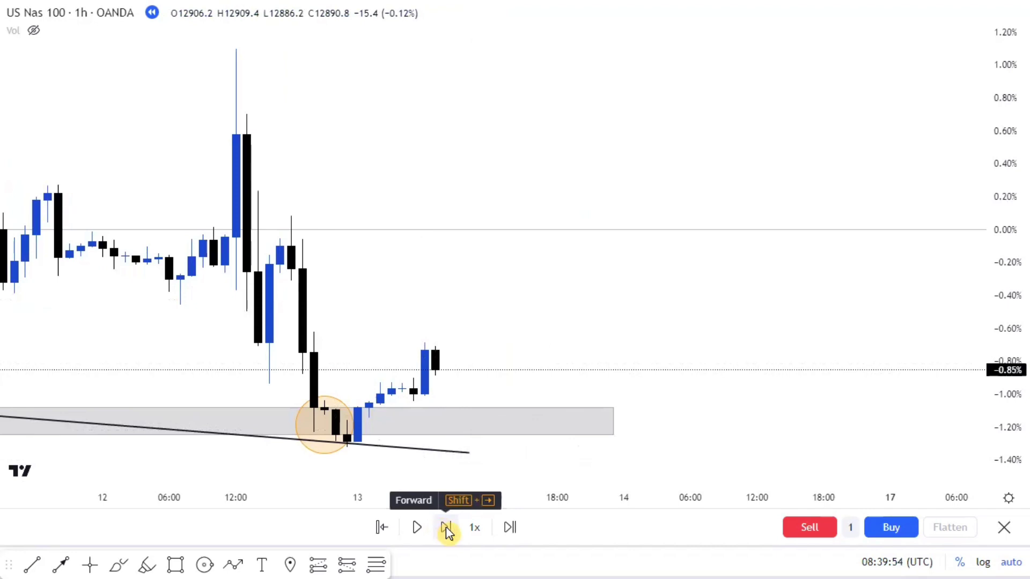
click(446, 528)
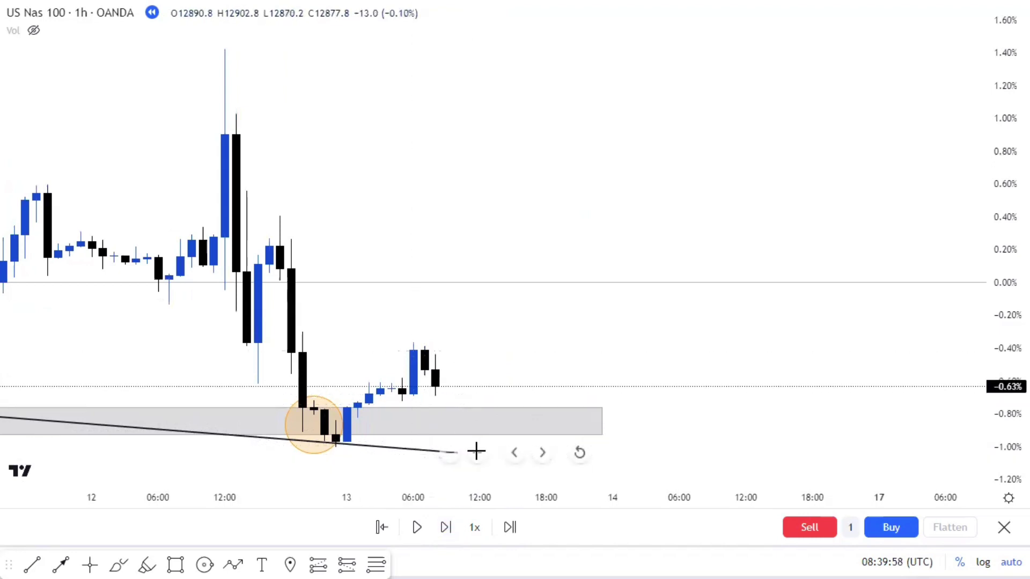
- Switch the chart to the 15-minute interval and advance the replay through the 13 April 09:00 candle
text(15)
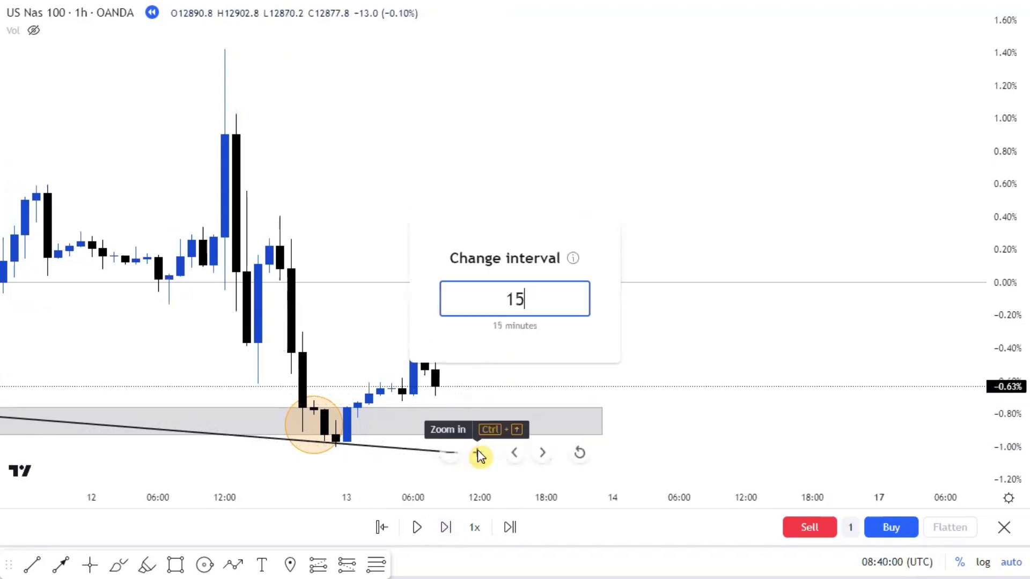
key(Return)
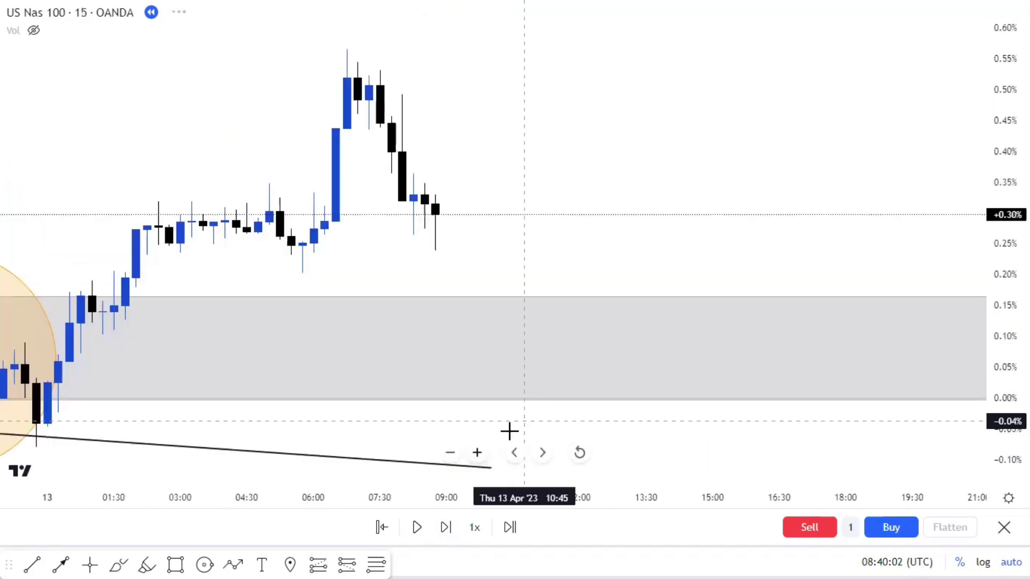
scroll(558, 207, down, 3)
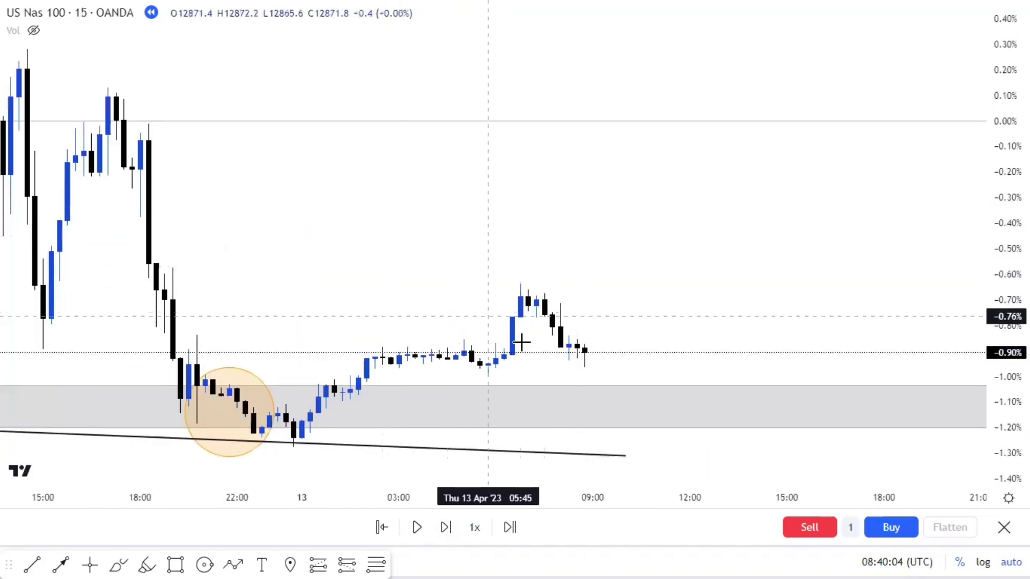
click(446, 529)
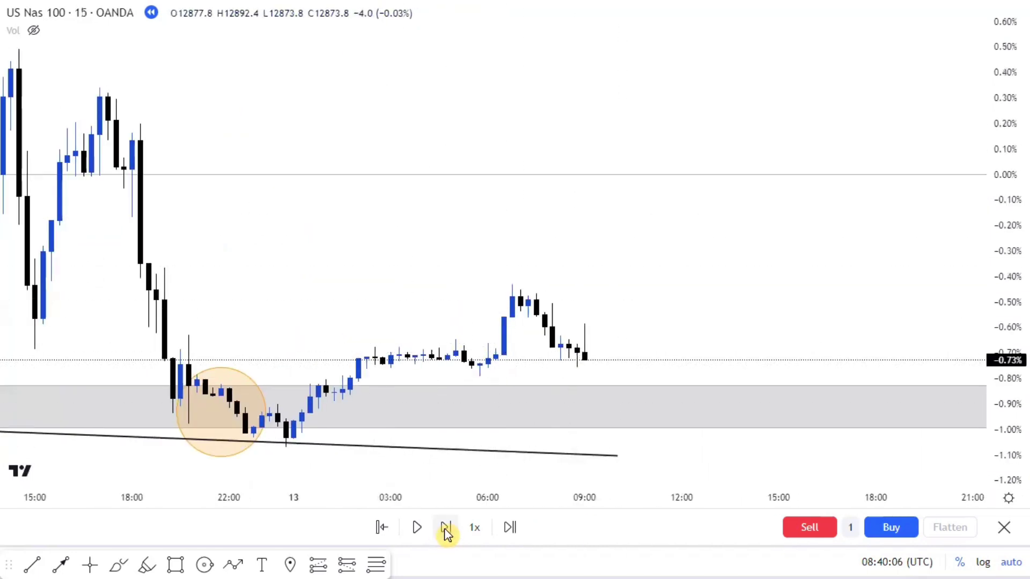
click(445, 528)
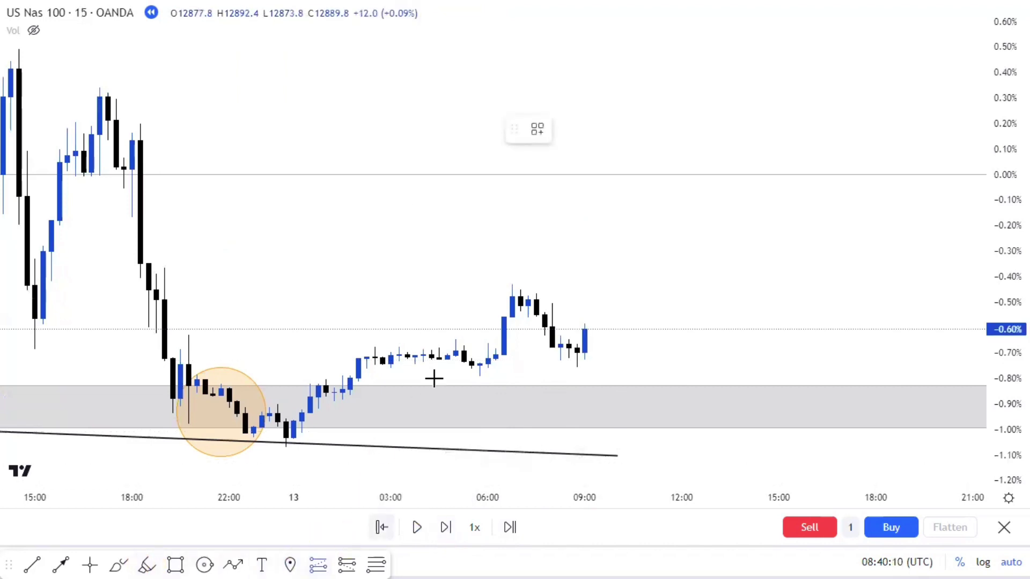
- Place a long position with its entry at -0.70% on the latest candles and lower its stop to the trend line below the support zone
click(569, 354)
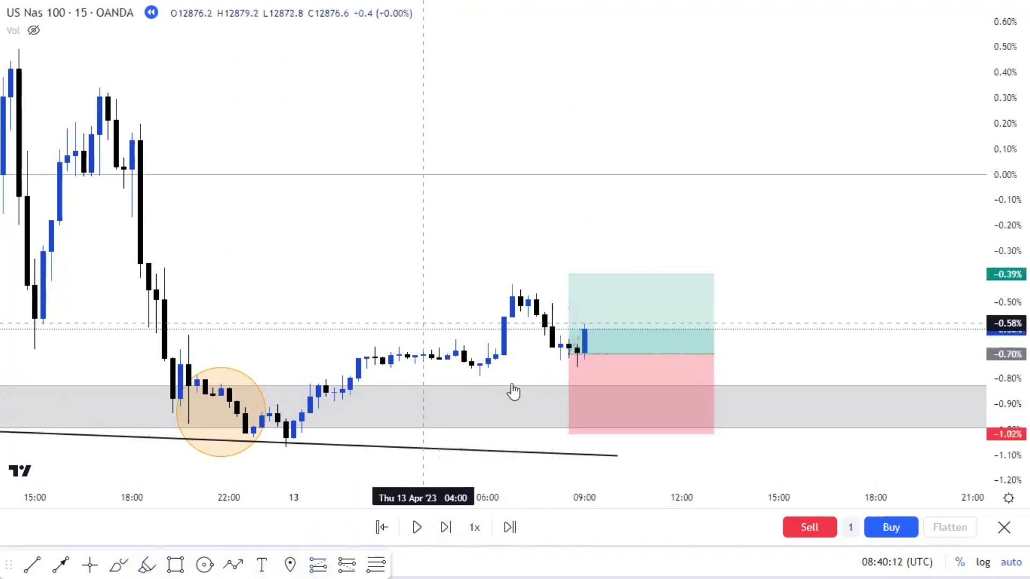
drag(570, 438, 548, 454)
click(550, 455)
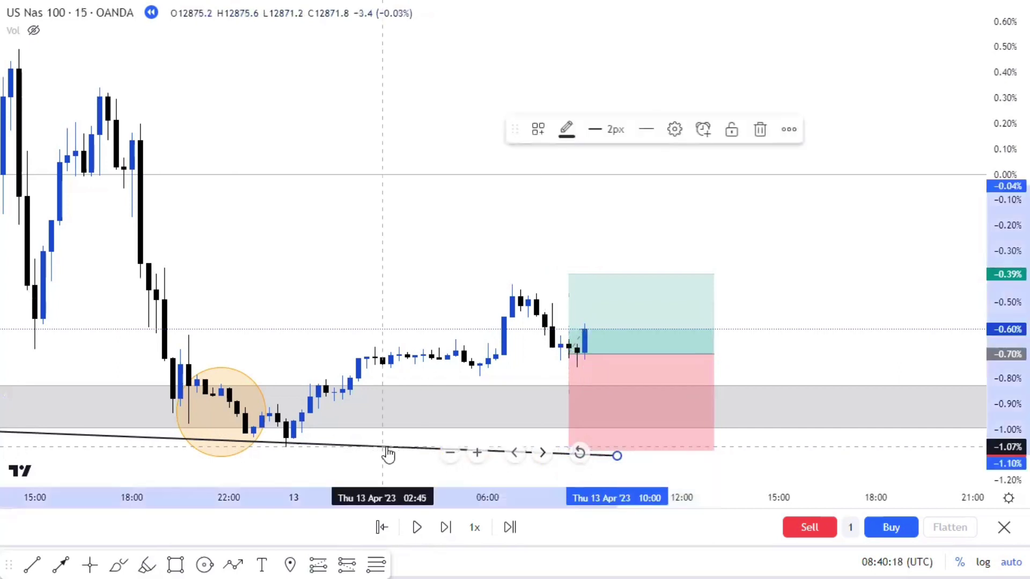
- Raise the long position's profit target to 1.08%, near the top of the 12 April spike
scroll(500, 226, down, 3)
drag(500, 225, 437, 259)
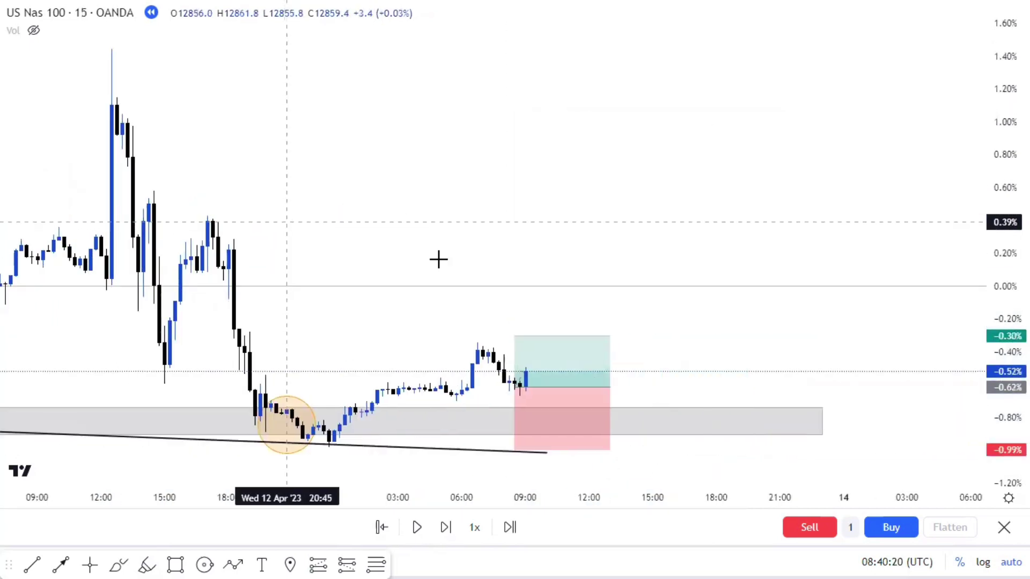
drag(516, 336, 598, 109)
click(257, 207)
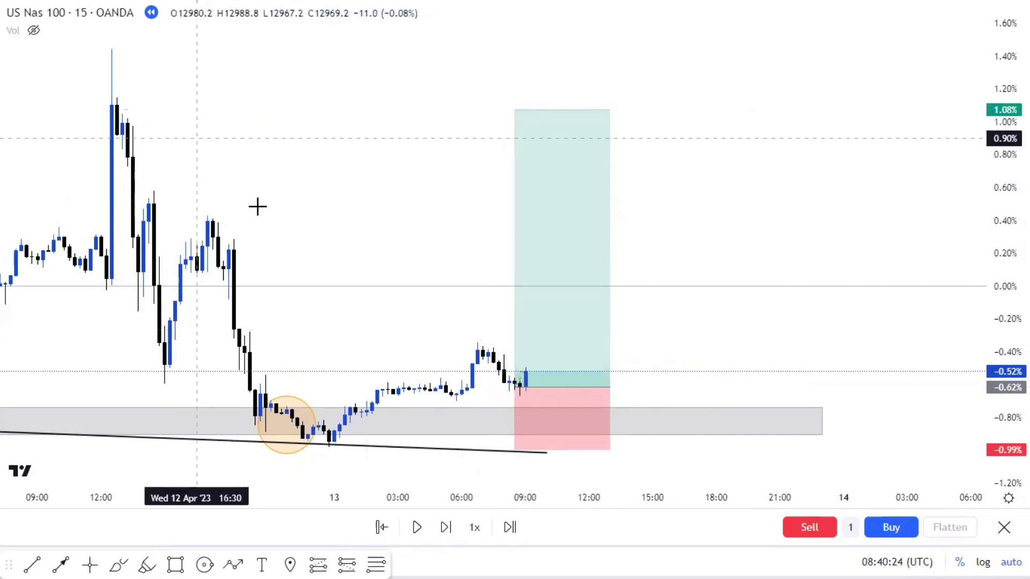
- Advance the replay one 15-minute candle at a time through the 13 April 12:45 candle
click(475, 528)
click(450, 530)
click(449, 530)
click(450, 530)
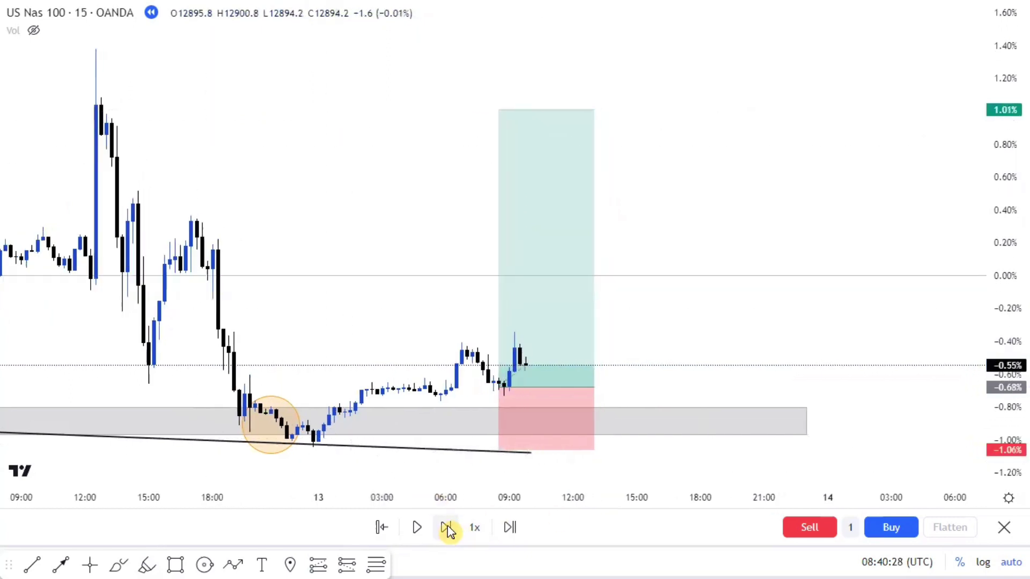
click(449, 530)
click(449, 530)
click(450, 530)
click(449, 530)
click(450, 530)
click(448, 530)
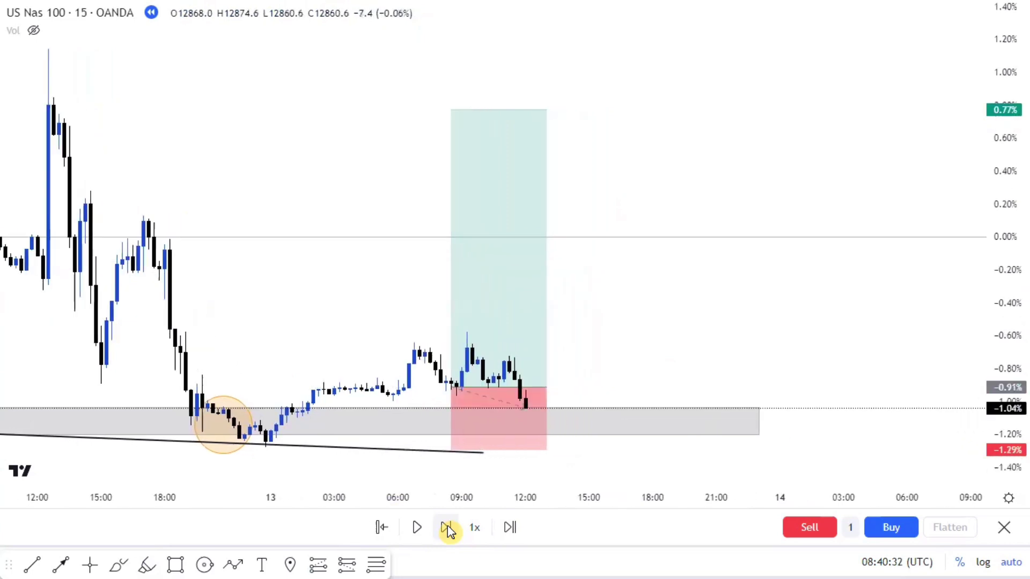
click(449, 529)
click(449, 530)
click(448, 530)
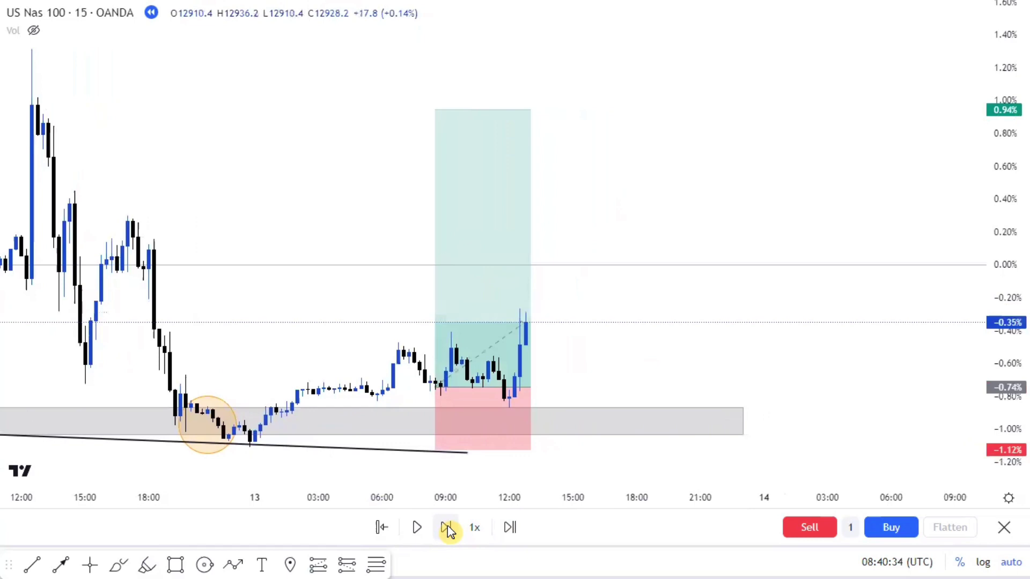
- Draw a near-horizontal trend line along the support zone's upper edge from about 01:45 to 14:45 on 13 April
scroll(365, 345, down, 3)
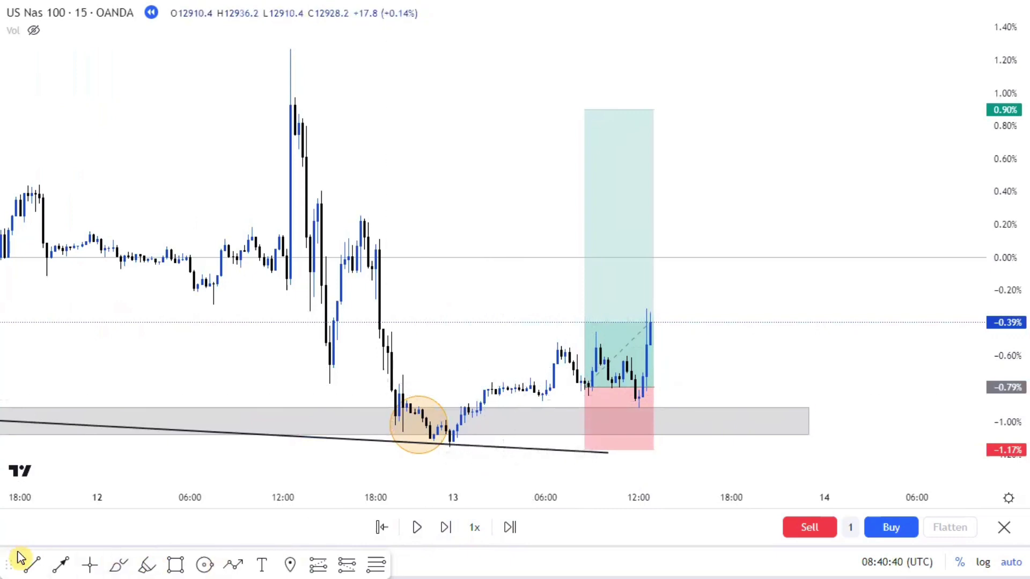
click(38, 565)
click(481, 409)
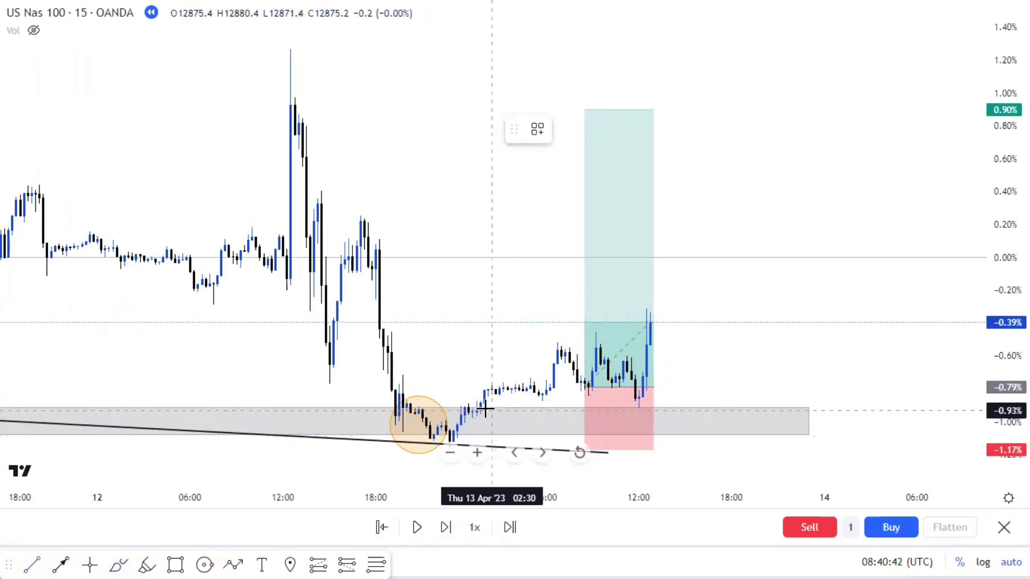
click(680, 409)
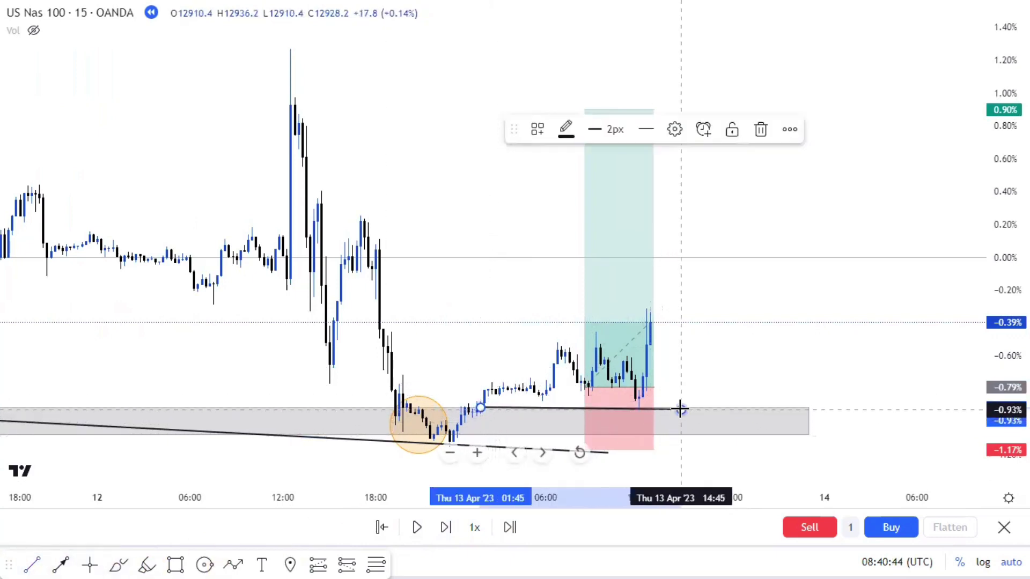
click(552, 375)
scroll(547, 370, left, 5)
click(669, 426)
scroll(556, 329, left, 3)
scroll(568, 343, right, 6)
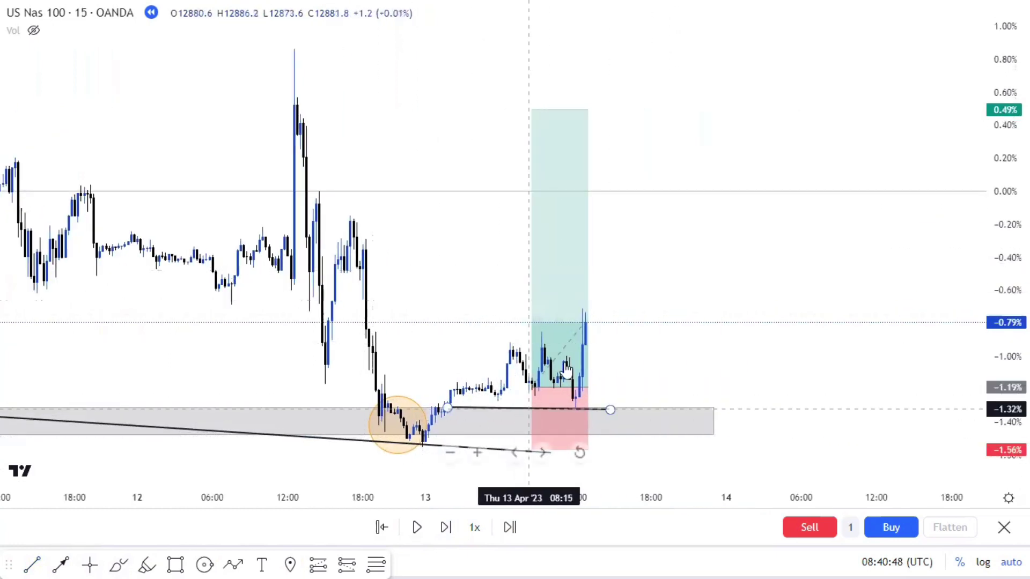
- Extend the long position's right edge to about 14:30 on 13 April
drag(587, 387, 607, 386)
click(510, 485)
click(500, 527)
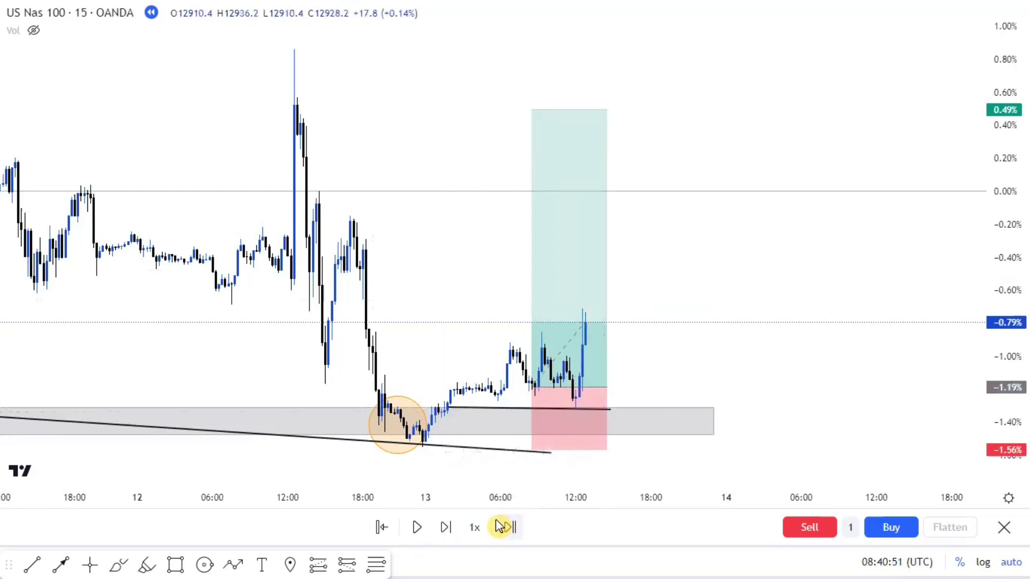
- Advance the replay candle by candle past 18:00 on 13 April
click(446, 528)
click(447, 528)
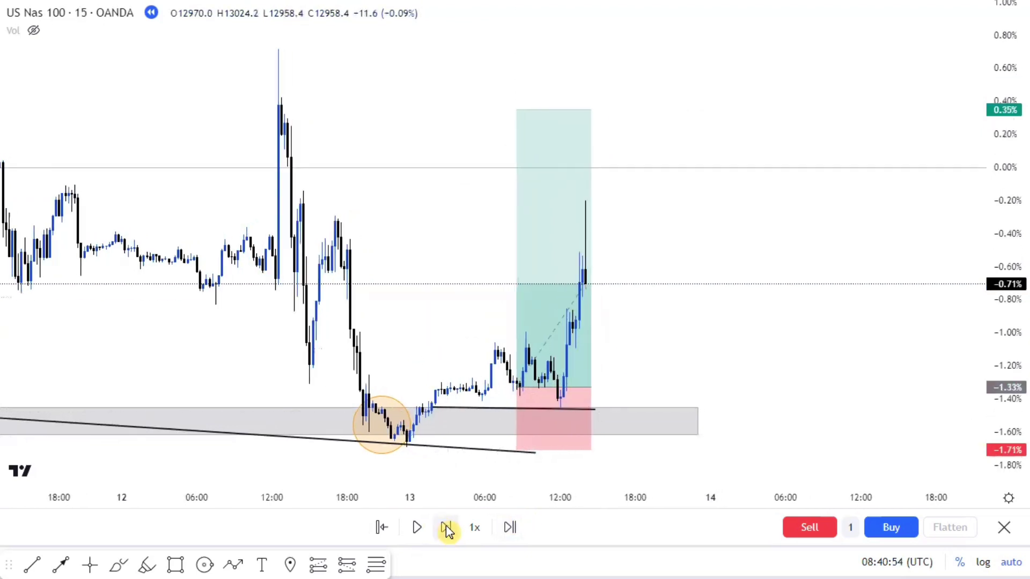
click(447, 528)
click(447, 528)
click(447, 528)
click(447, 529)
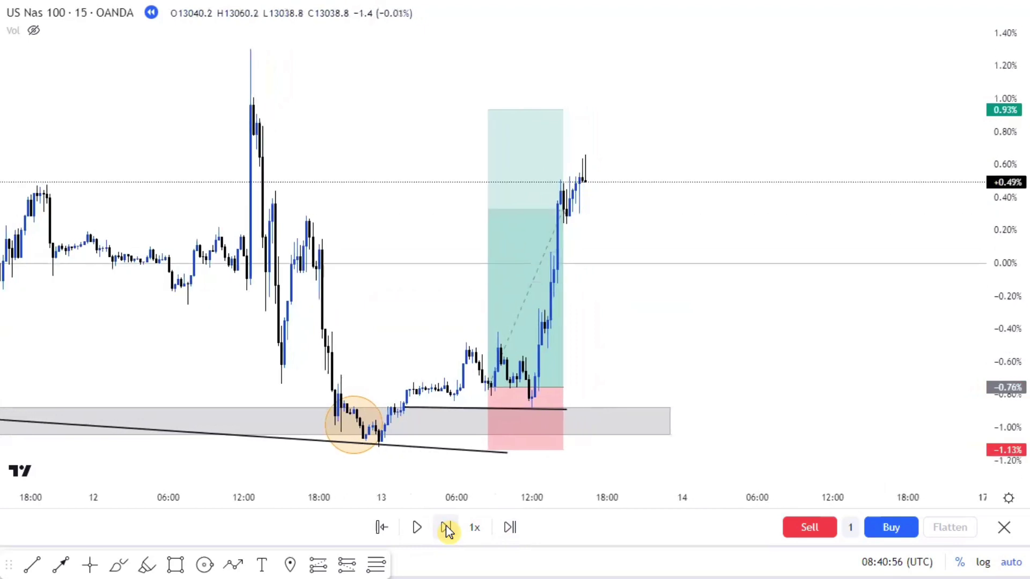
click(447, 528)
click(447, 528)
click(446, 528)
click(447, 529)
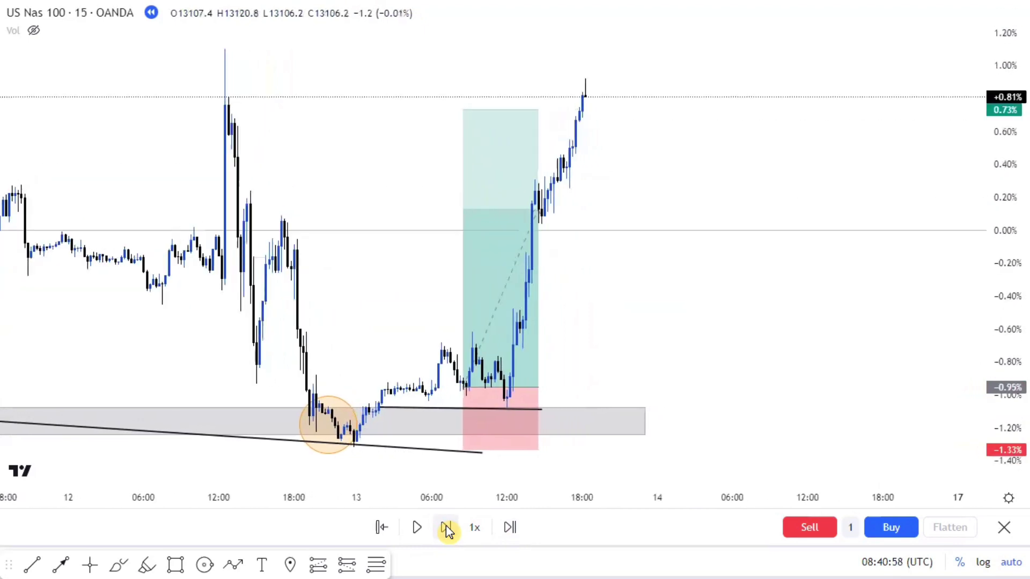
- Extend the long position's right edge to late on 13 April and raise its profit target to 0.86%, a 240.0-point target
drag(531, 388, 632, 386)
scroll(430, 356, down, 3)
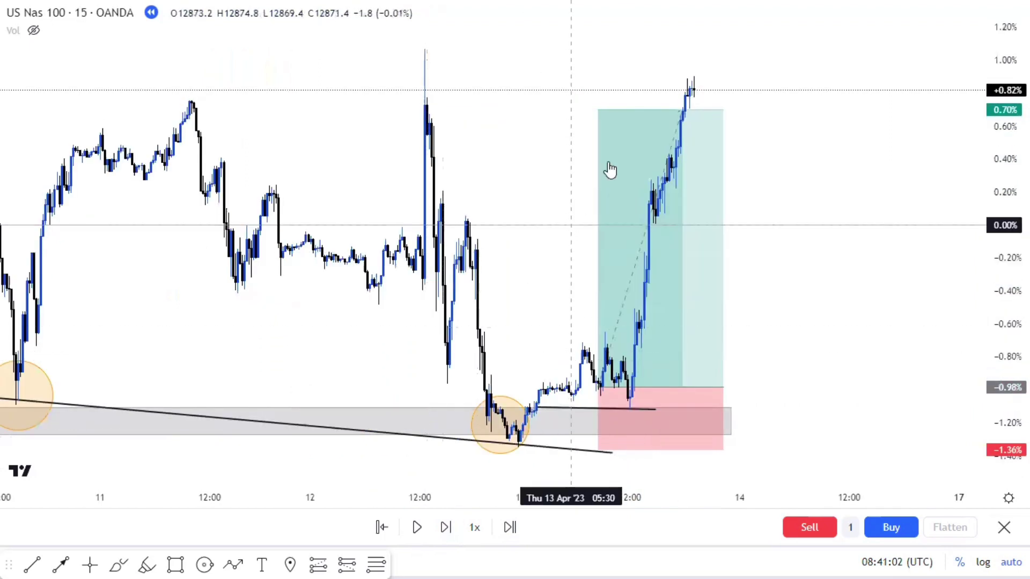
drag(598, 110, 617, 83)
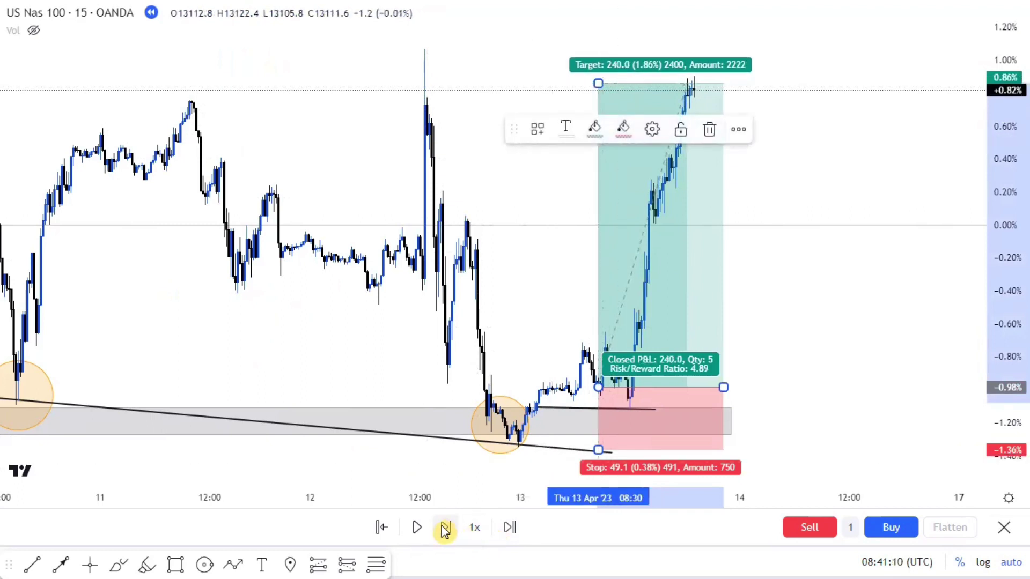
- Advance the replay in 15-minute candles to about 04:15 on 14 April and deselect the long position
click(445, 528)
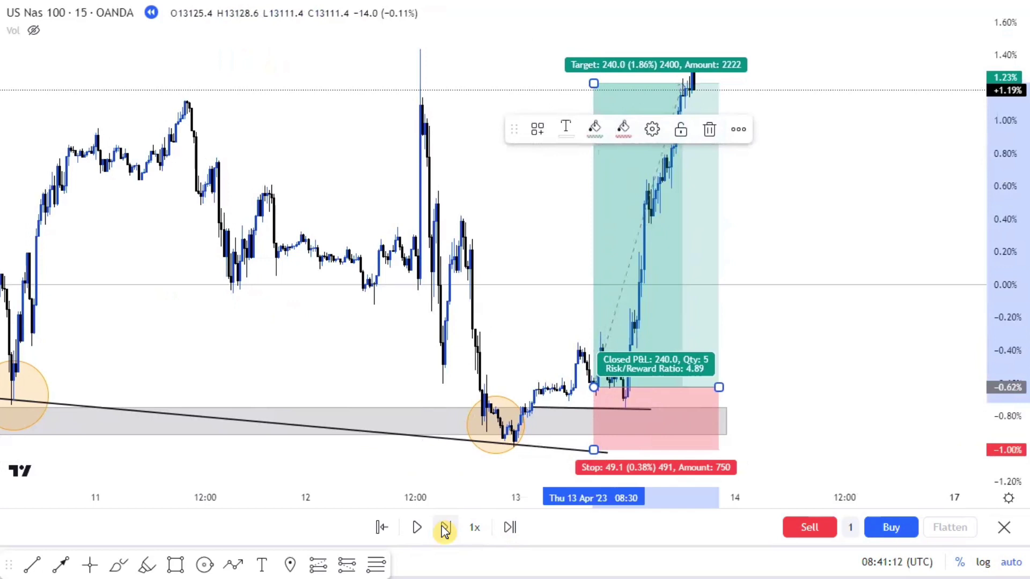
click(445, 528)
click(445, 528)
click(445, 529)
click(445, 529)
click(445, 529)
click(446, 528)
click(445, 528)
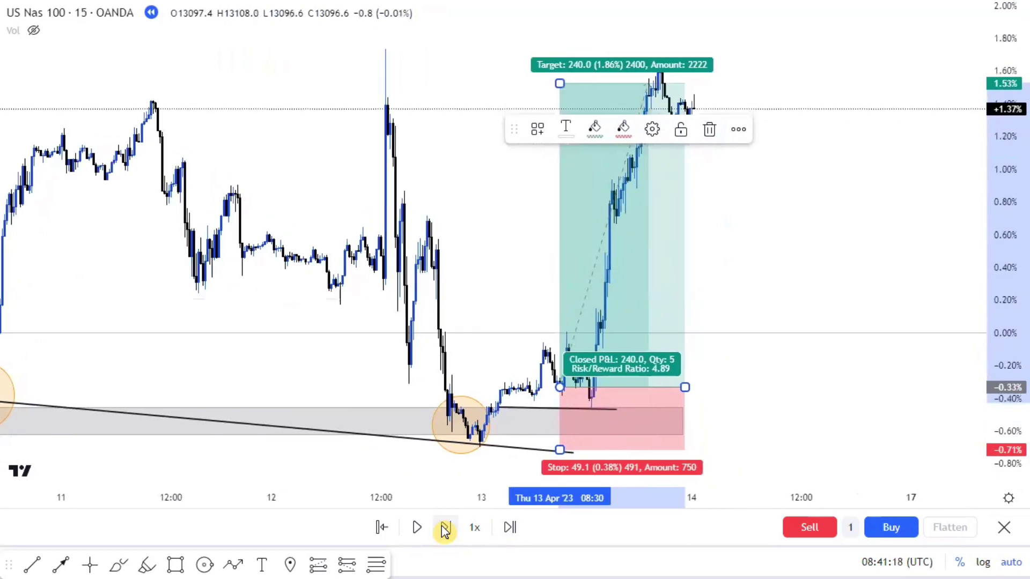
click(445, 528)
click(445, 529)
click(445, 528)
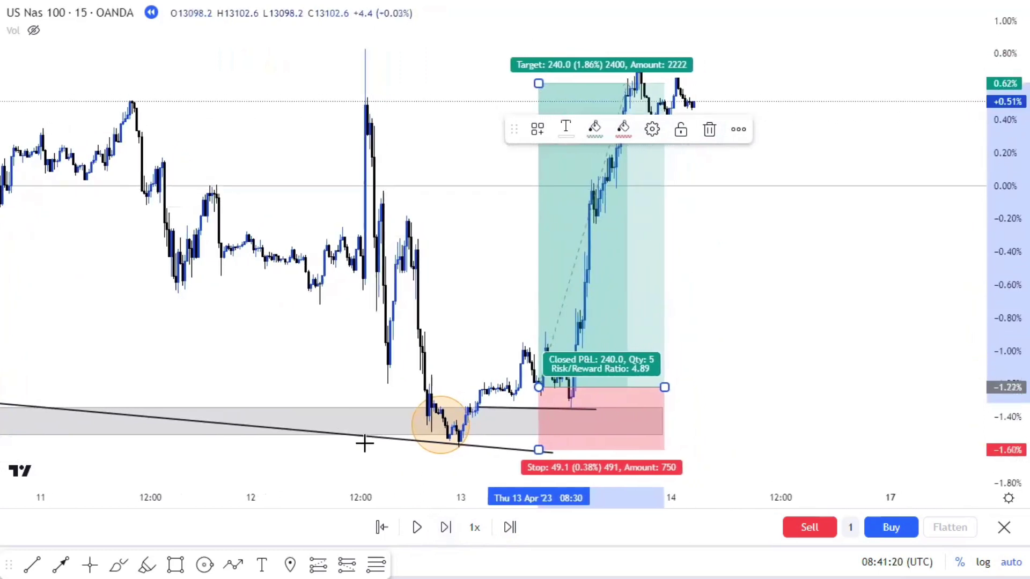
key(shift+Right)
key(shift+Right)
click(395, 336)
key(shift+Right)
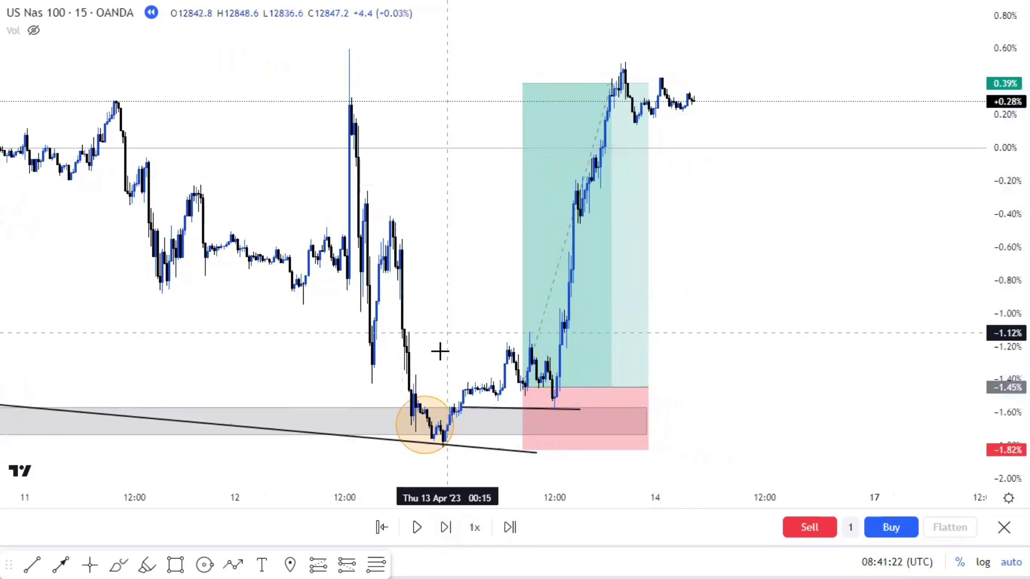
scroll(441, 356, down, 2)
drag(468, 345, 497, 351)
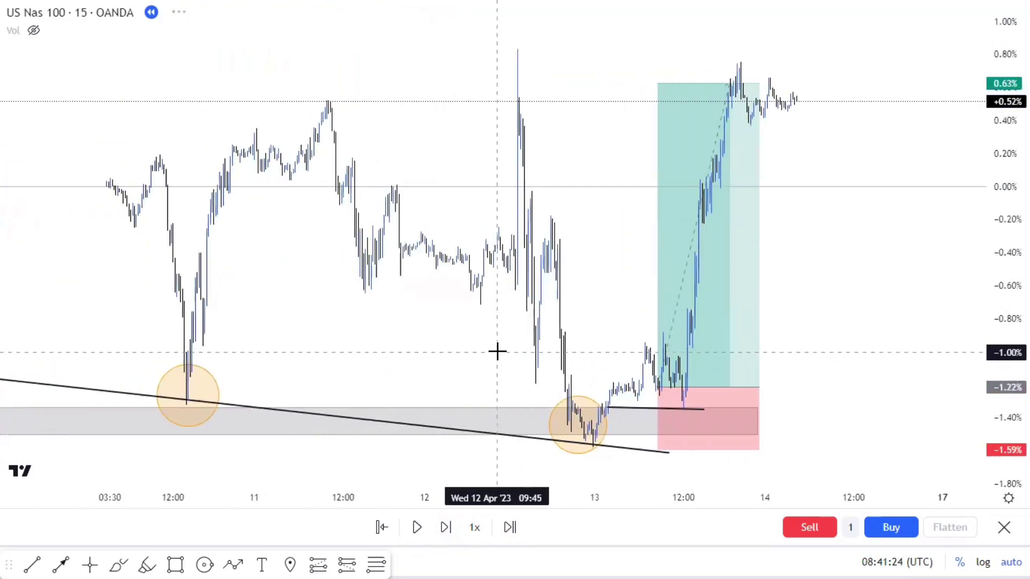
scroll(505, 349, up, 2)
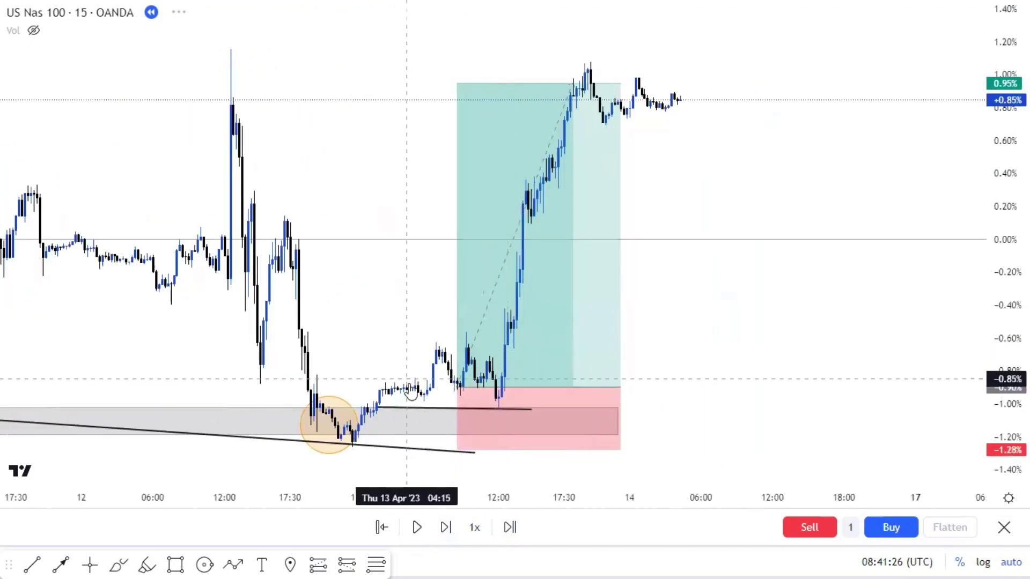